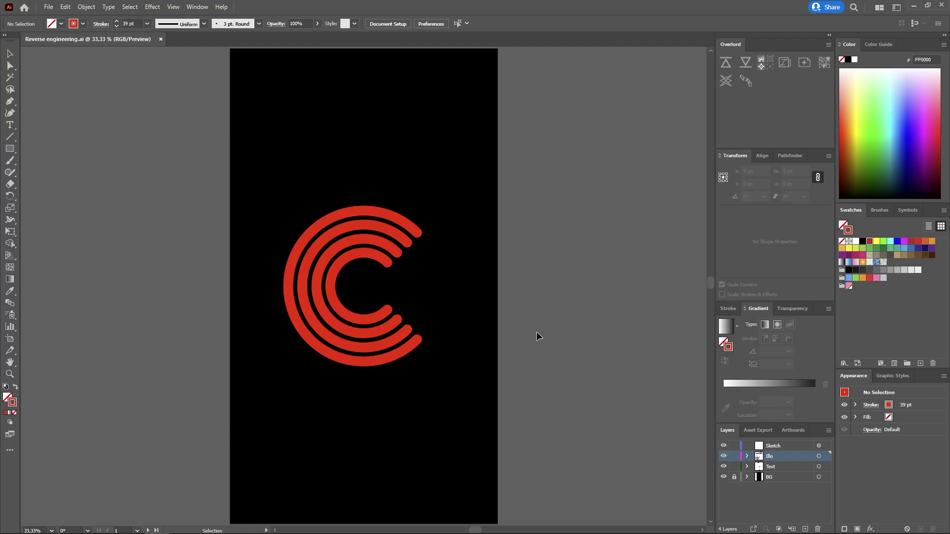
Marquee-select the entire concentric red C artwork on the black poster in Illustrator
{"action": "left_click_drag", "start_coordinate": [465, 169], "coordinate": [275, 393]}
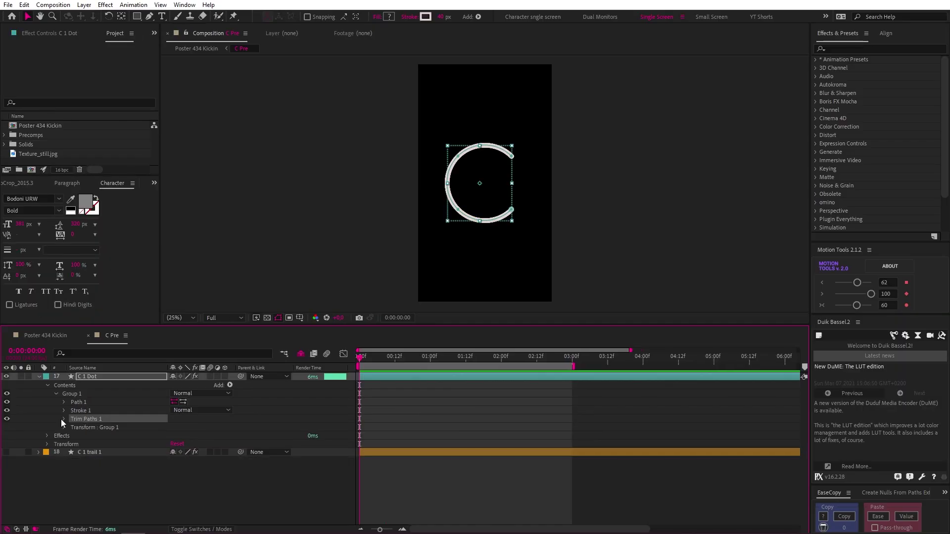
Trim the C 1 Dot stroke's End to 0.1% and set its Offset to 359.5°
{"action": "left_click", "coordinate": [63, 419]}
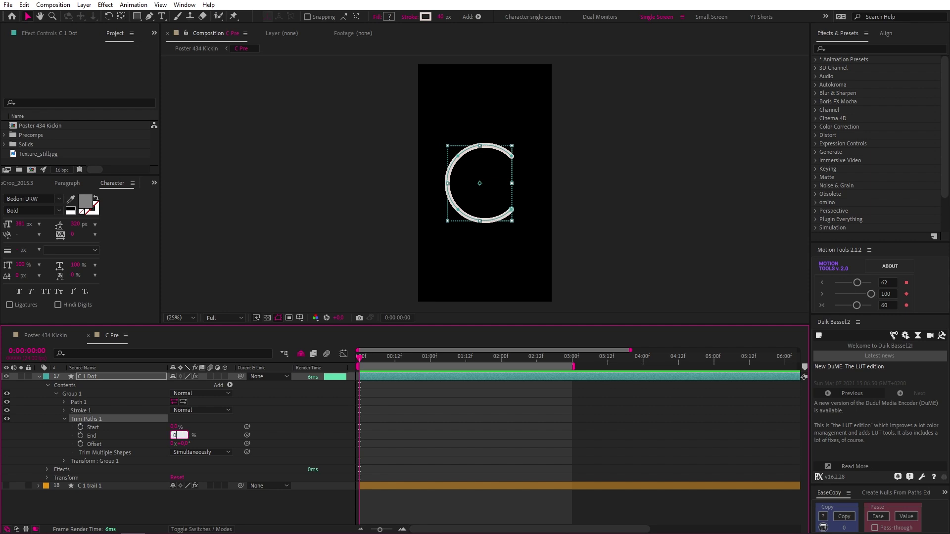
{"action": "left_click", "coordinate": [414, 428]}
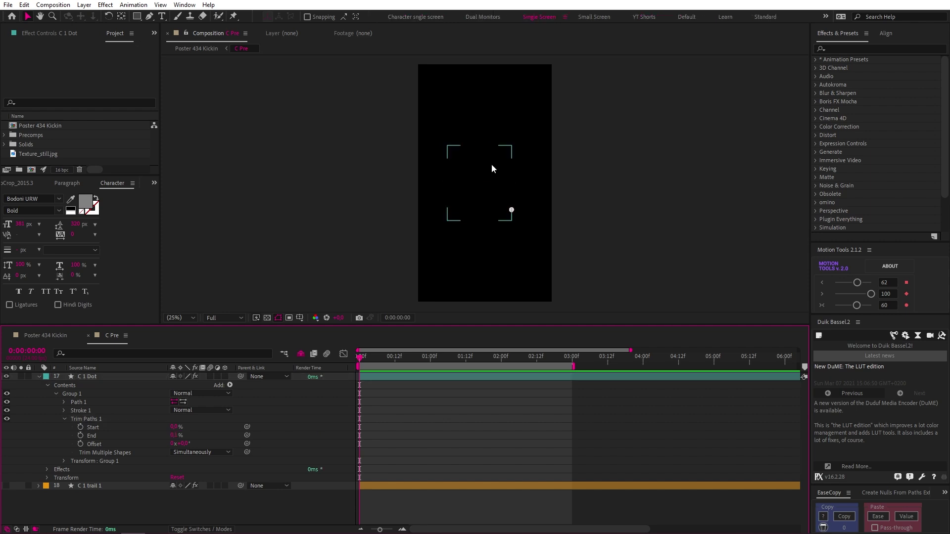
{"action": "left_click", "coordinate": [184, 444]}
{"action": "type", "text": "359.5"}
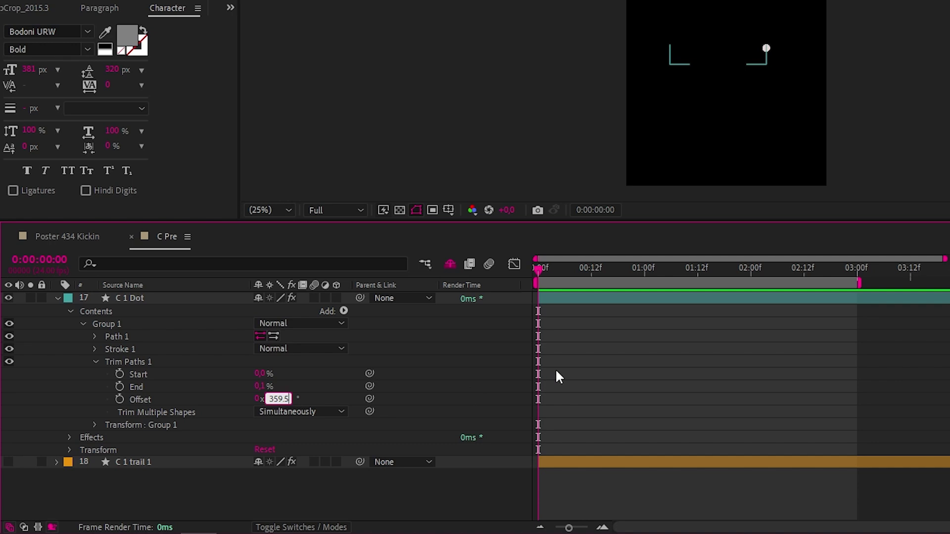
{"action": "key", "text": "Return"}
Keyframe Offset at 359.5° on the first frame and 0° at 1:12
{"action": "left_click", "coordinate": [119, 400]}
{"action": "left_click", "coordinate": [698, 269]}
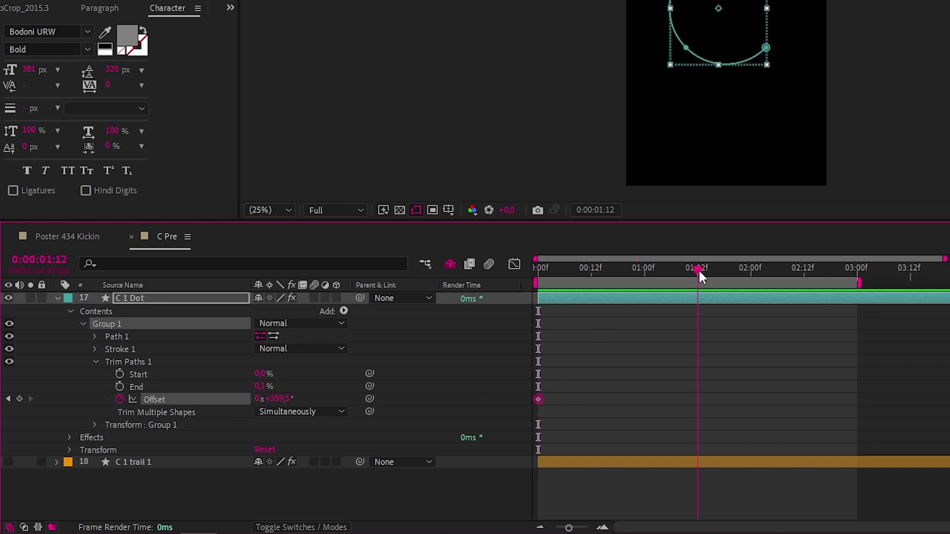
{"action": "left_click", "coordinate": [275, 398]}
{"action": "type", "text": "0"}
{"action": "key", "text": "Return"}
Copy the 359.5° Offset keyframe to 3:00, ease all three keyframes, and play back
{"action": "left_click", "coordinate": [856, 268]}
{"action": "left_click_drag", "start_coordinate": [556, 385], "coordinate": [534, 403]}
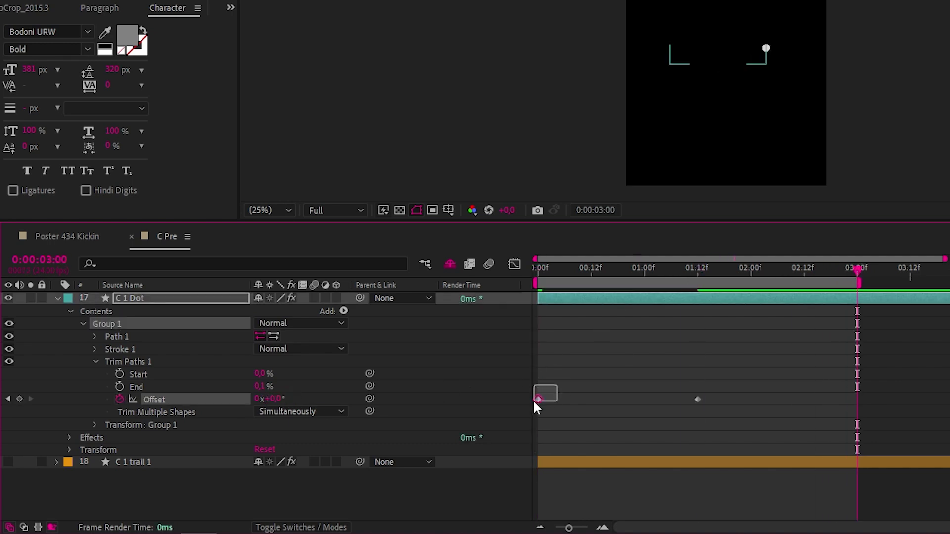
{"action": "key", "text": "ctrl+c"}
{"action": "key", "text": "ctrl+v"}
{"action": "left_click_drag", "start_coordinate": [885, 391], "coordinate": [524, 402]}
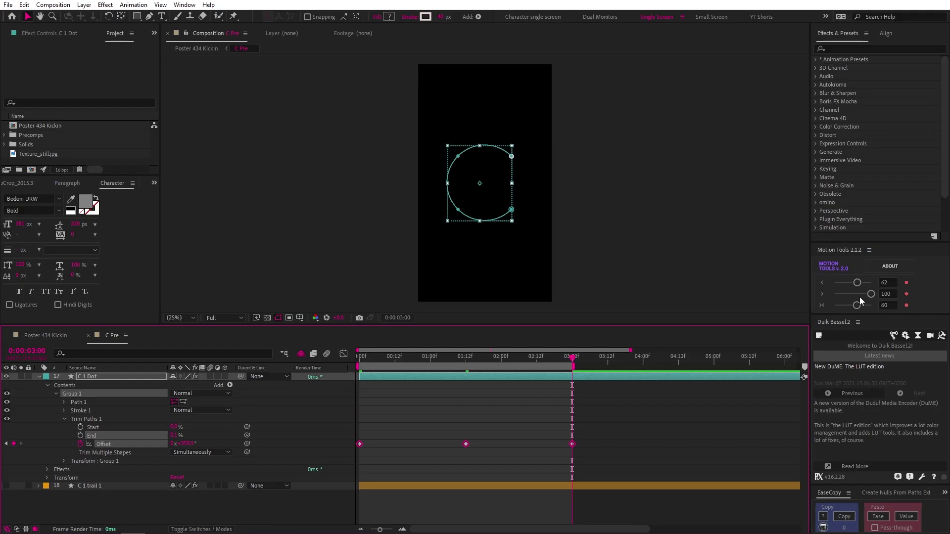
{"action": "scroll", "coordinate": [861, 324], "scroll_direction": "up", "scroll_amount": 3}
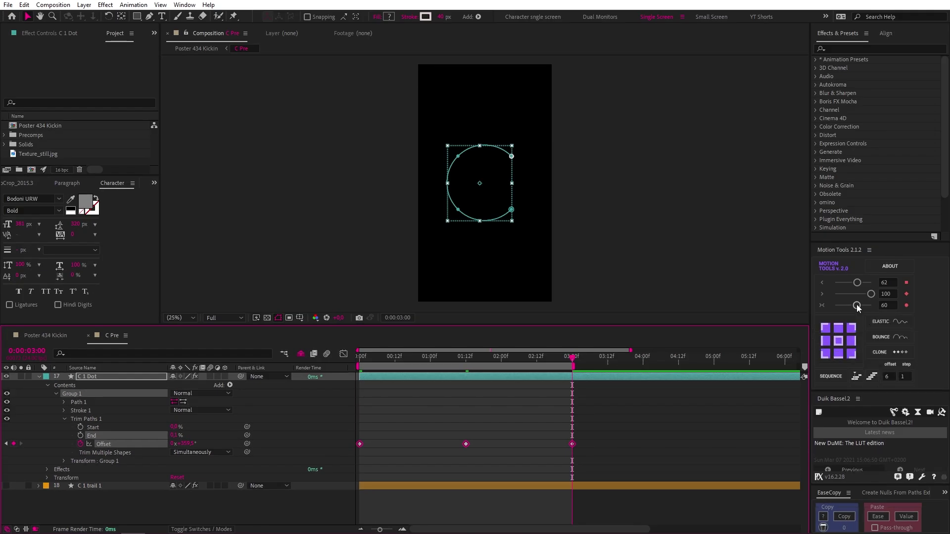
{"action": "left_click", "coordinate": [856, 305]}
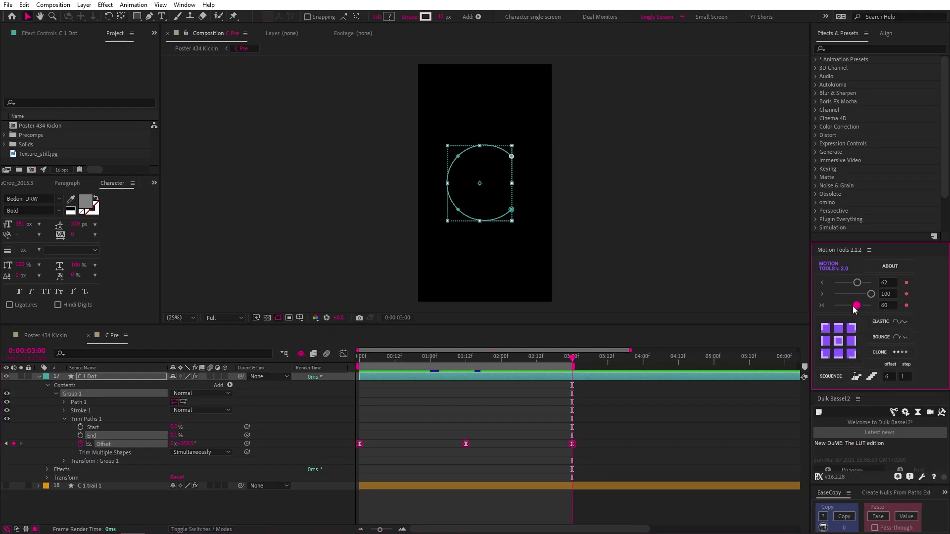
{"action": "key", "text": "Home"}
{"action": "key", "text": "space"}
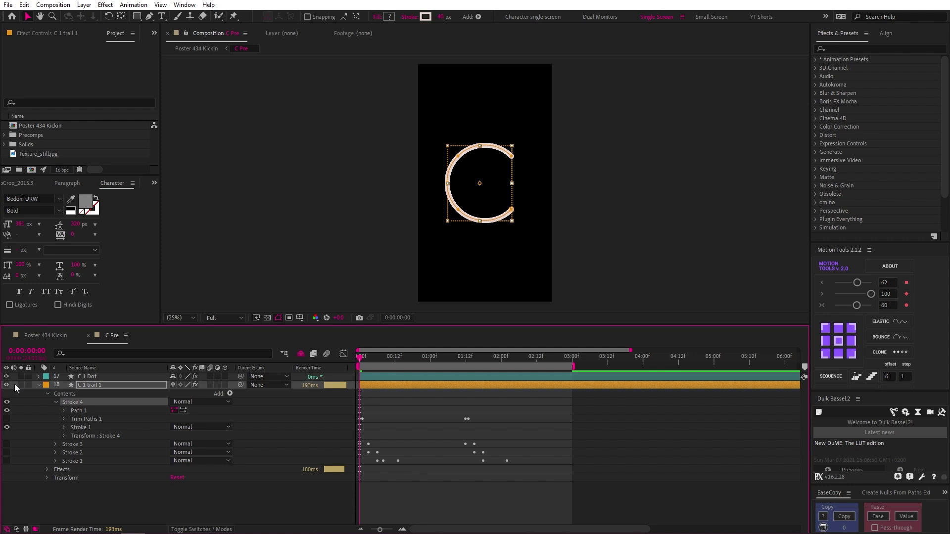
Solo C 1 trail 1 and reveal its stroke's Trim Paths Start and End keyframes
{"action": "left_click", "coordinate": [20, 385]}
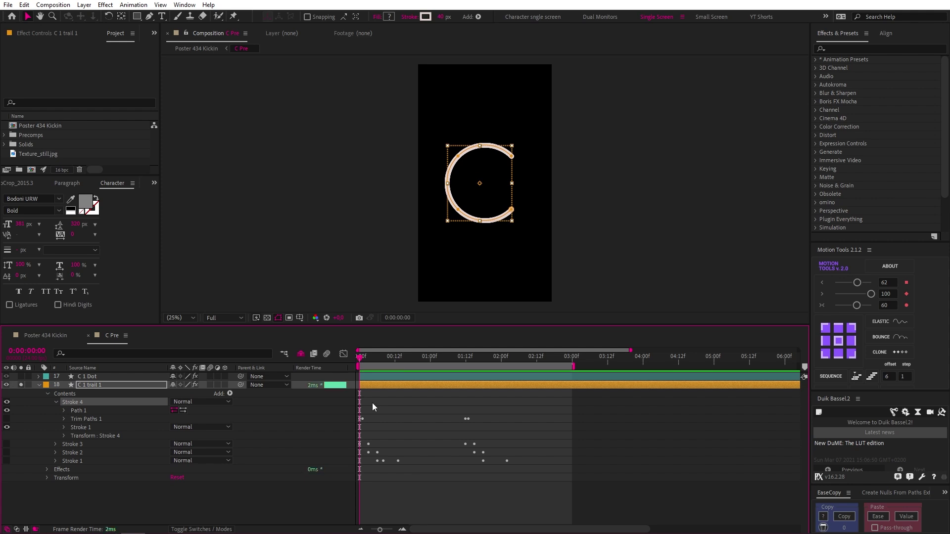
{"action": "left_click", "coordinate": [523, 406]}
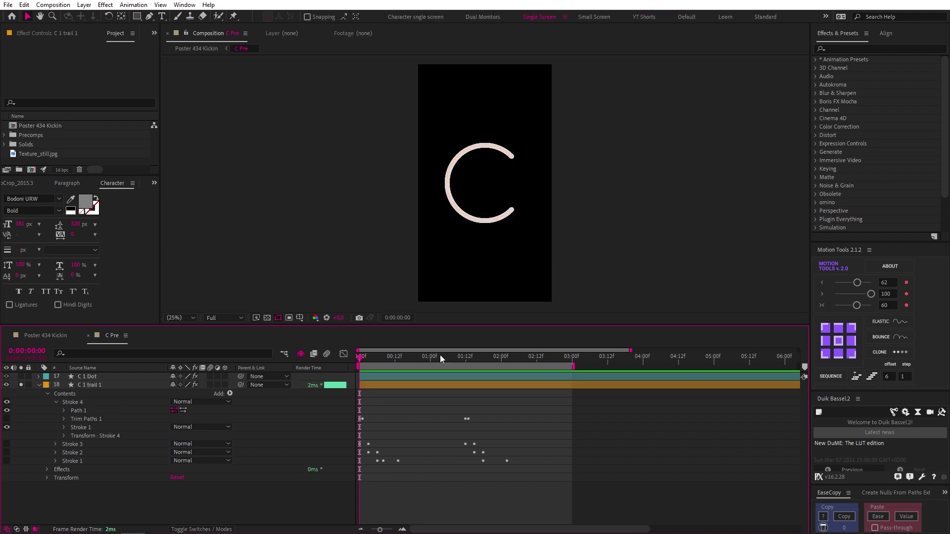
{"action": "left_click", "coordinate": [450, 206]}
{"action": "left_click", "coordinate": [64, 419]}
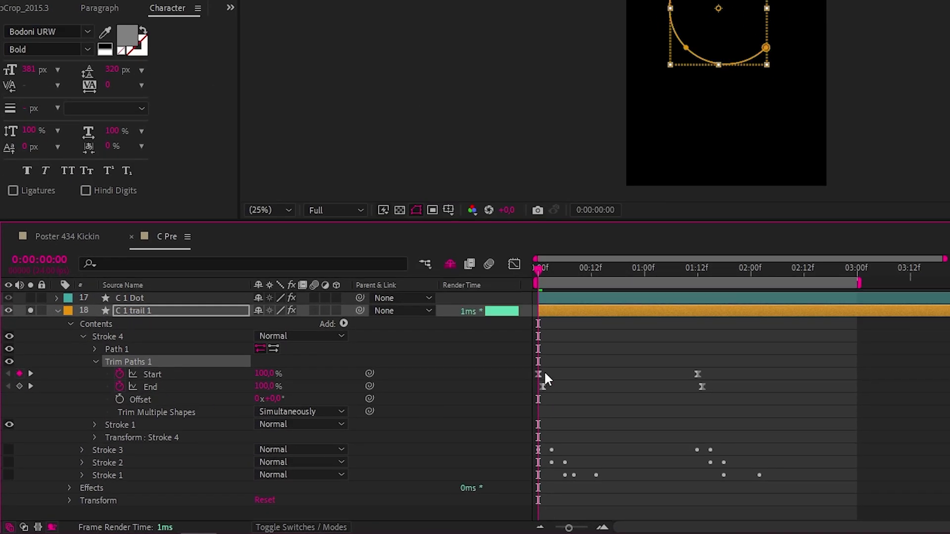
{"action": "key", "text": "k"}
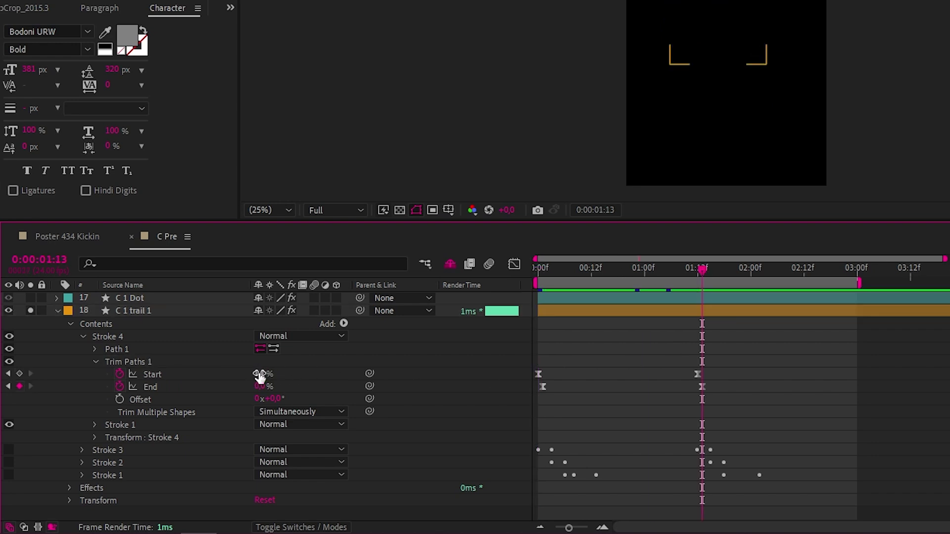
{"action": "left_click", "coordinate": [544, 270]}
Inspect the Start and End keyframe curves in the Graph Editor, then preview the trail
{"action": "left_click_drag", "start_coordinate": [740, 370], "coordinate": [537, 400]}
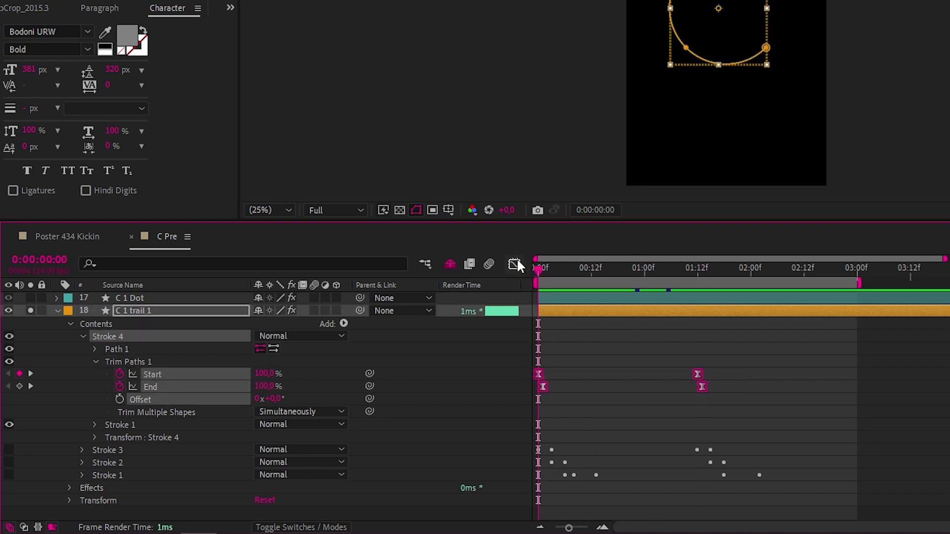
{"action": "left_click", "coordinate": [514, 263]}
{"action": "left_click", "coordinate": [514, 264]}
{"action": "left_click", "coordinate": [750, 390]}
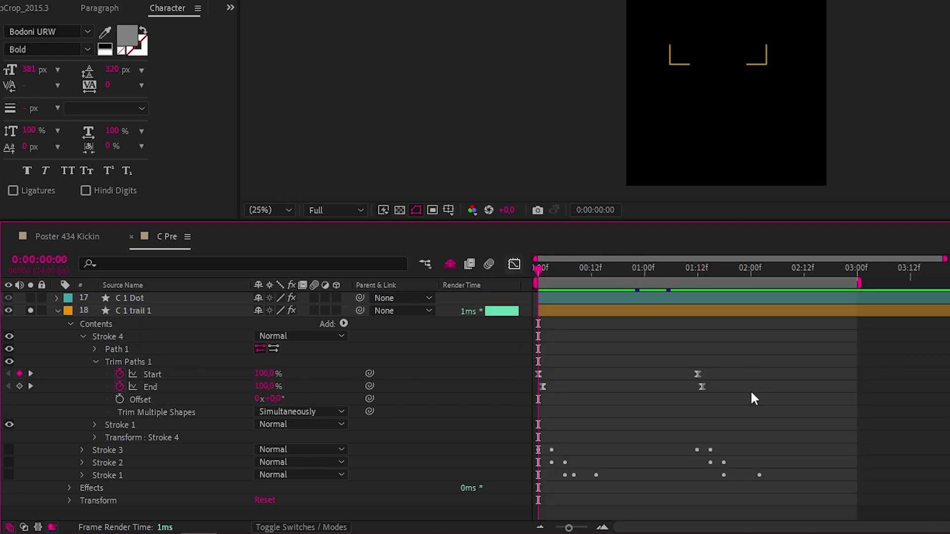
{"action": "left_click_drag", "start_coordinate": [723, 381], "coordinate": [544, 393]}
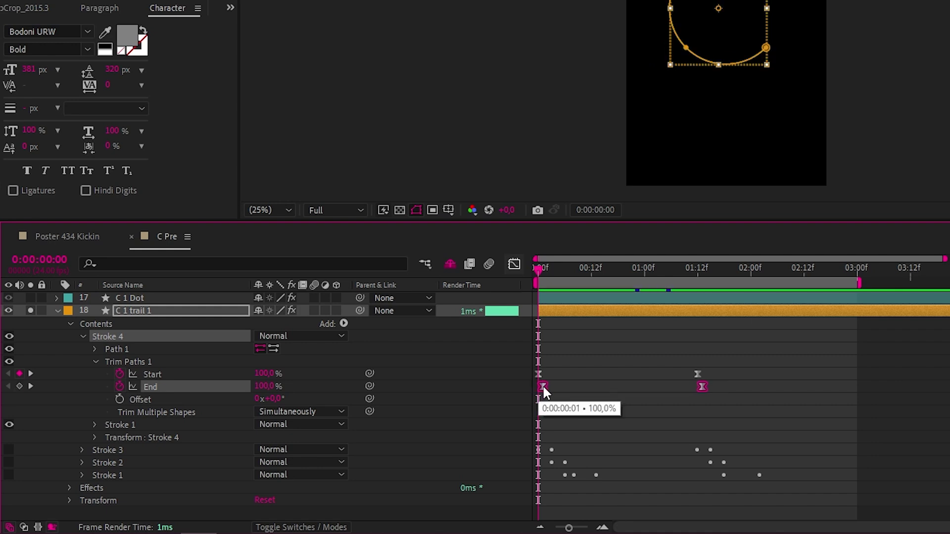
{"action": "key", "text": "space"}
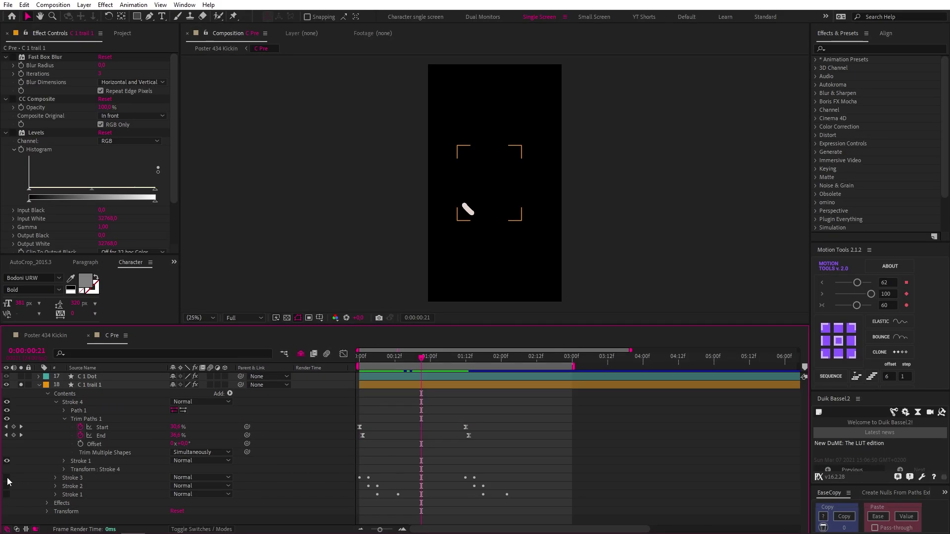
Turn on C 1 trail 1's yellow and dark purple strokes and show its keyframes with U
{"action": "left_click", "coordinate": [7, 477]}
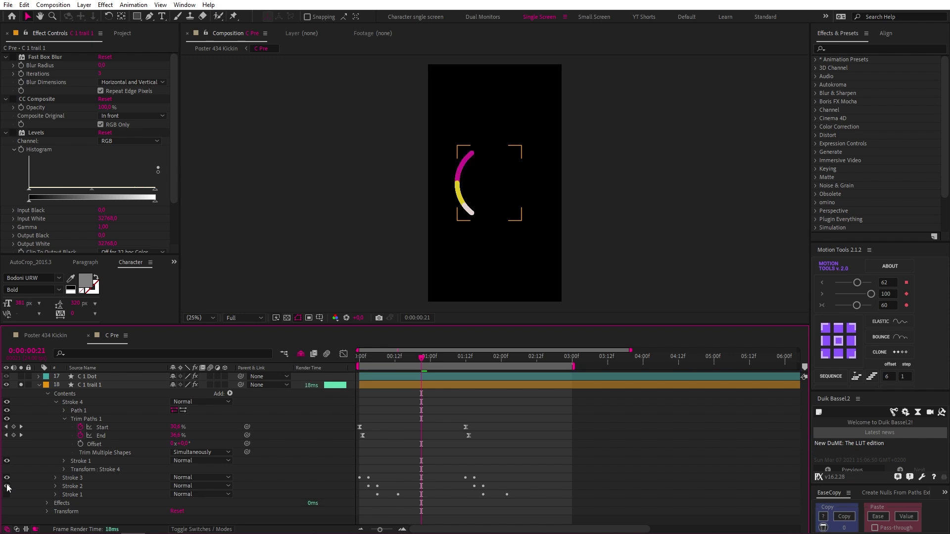
{"action": "left_click", "coordinate": [7, 494]}
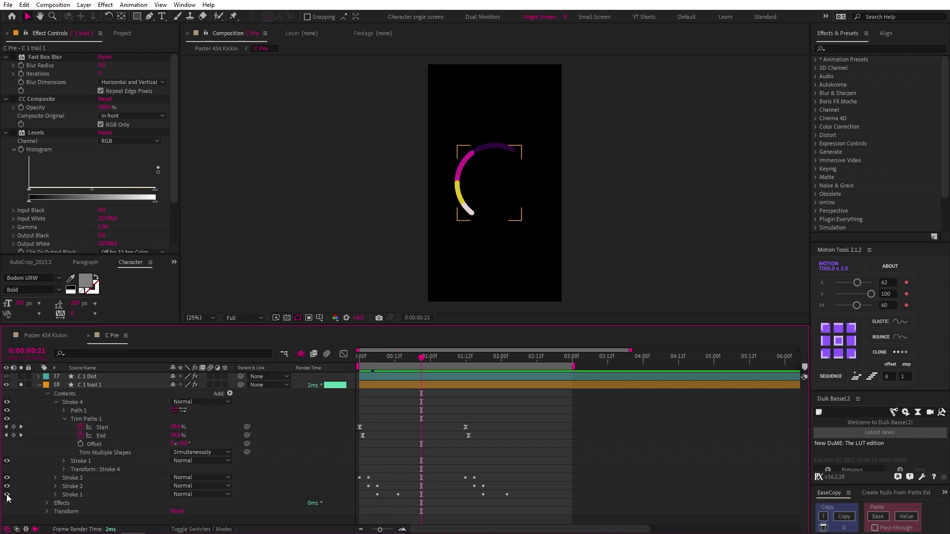
{"action": "left_click", "coordinate": [418, 385]}
{"action": "key", "text": "u"}
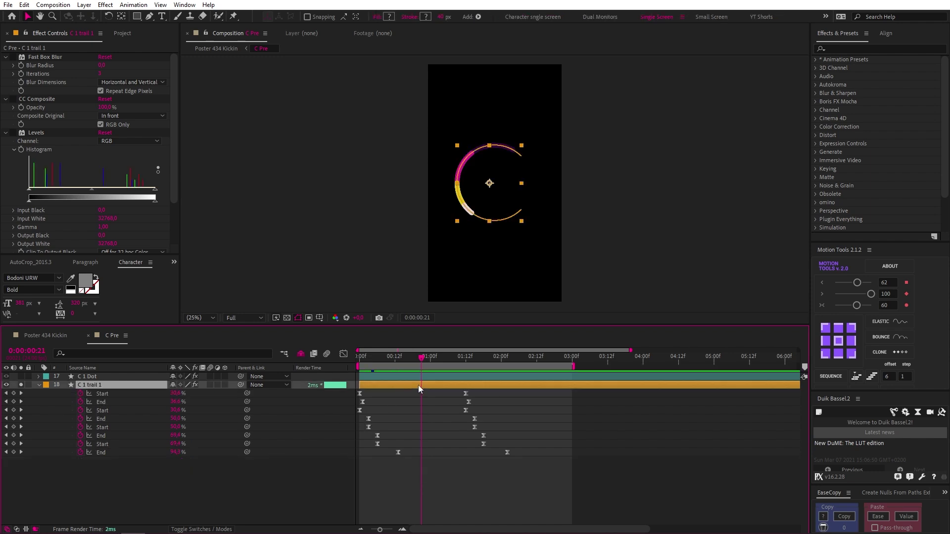
Retime one of the End keyframes and move the time to frame 19
{"action": "left_click_drag", "start_coordinate": [485, 412], "coordinate": [368, 438]}
{"action": "left_click_drag", "start_coordinate": [530, 439], "coordinate": [411, 453]}
{"action": "left_click", "coordinate": [411, 453]}
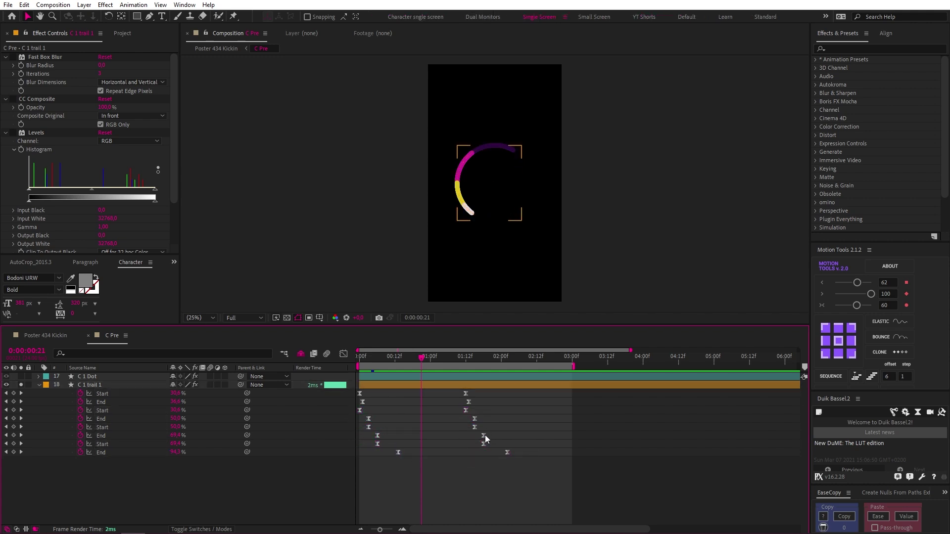
{"action": "mouse_move", "coordinate": [484, 435]}
{"action": "left_mouse_down"}
{"action": "mouse_move", "coordinate": [461, 437]}
{"action": "mouse_move", "coordinate": [484, 437]}
{"action": "left_mouse_up"}
{"action": "left_click", "coordinate": [530, 430]}
{"action": "left_click", "coordinate": [415, 358]}
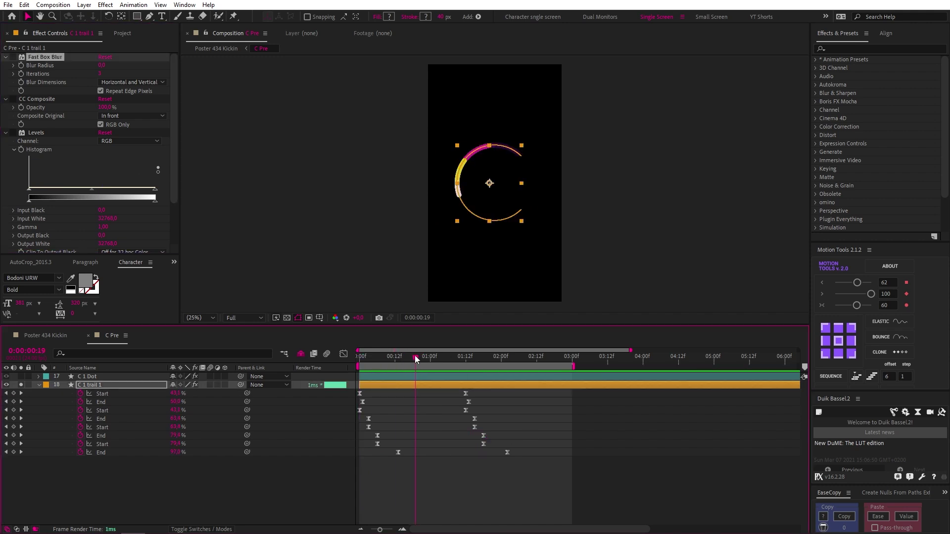
Set the C 1 trail 1 Fast Box Blur radius to 40
{"action": "left_click", "coordinate": [434, 402]}
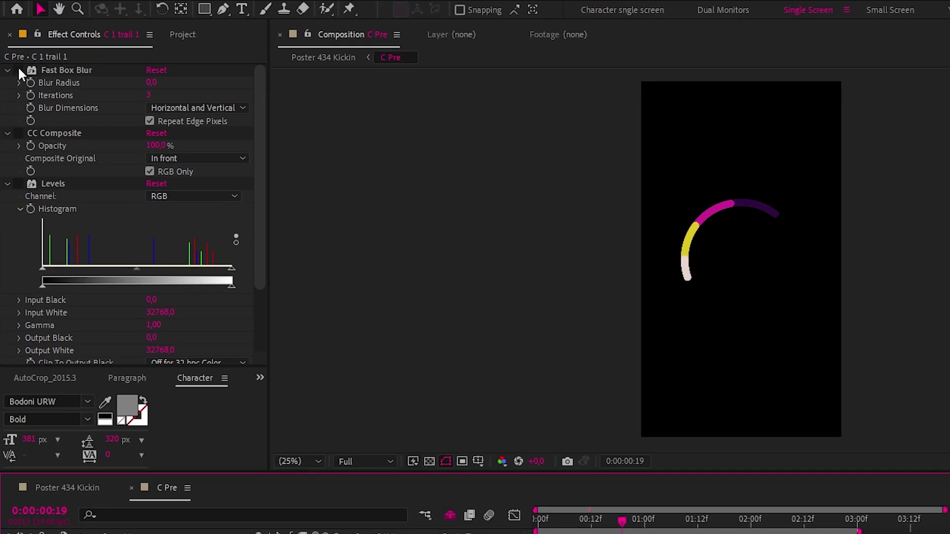
{"action": "left_click", "coordinate": [97, 63]}
{"action": "left_click", "coordinate": [149, 81]}
{"action": "type", "text": "4"}
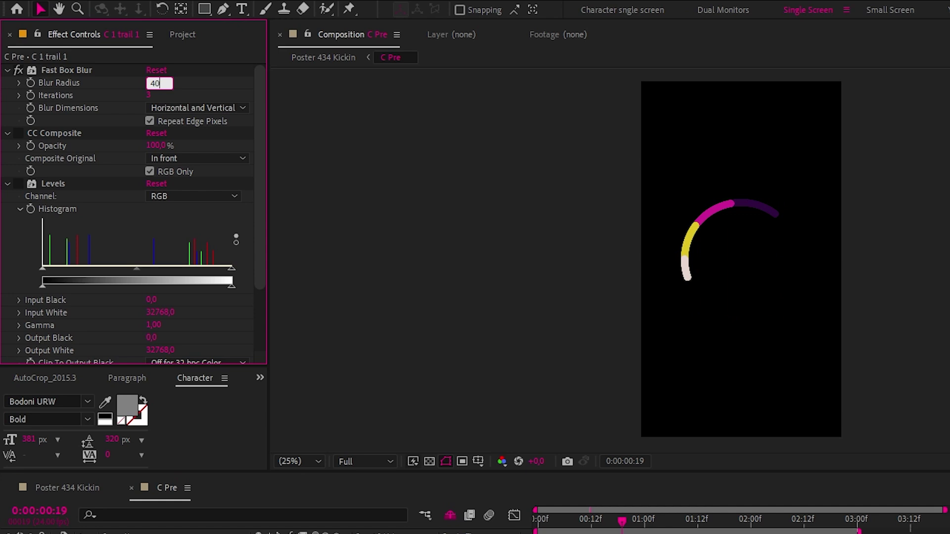
{"action": "type", "text": "0"}
{"action": "key", "text": "Return"}
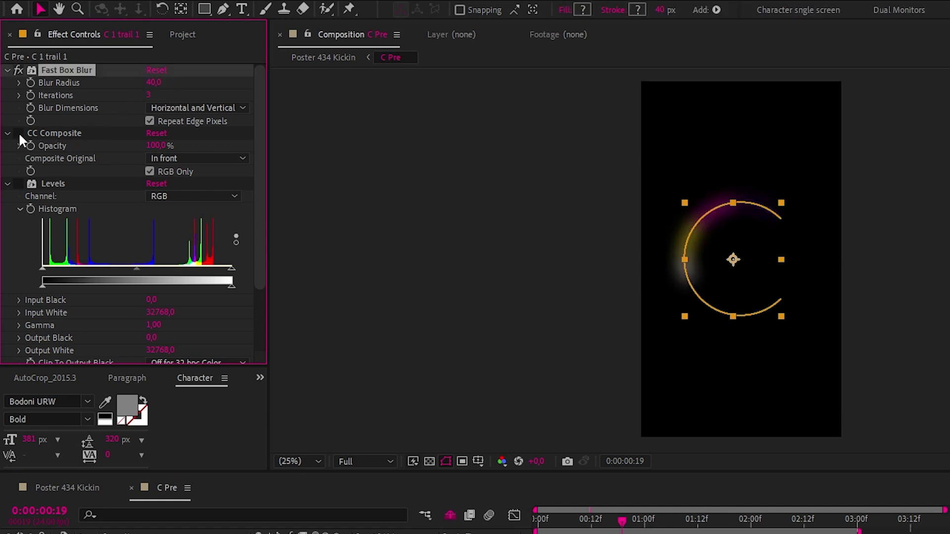
Set CC Composite to Stencil Alpha and lower Levels Alpha Input White to about 7067.6
{"action": "left_click", "coordinate": [163, 157]}
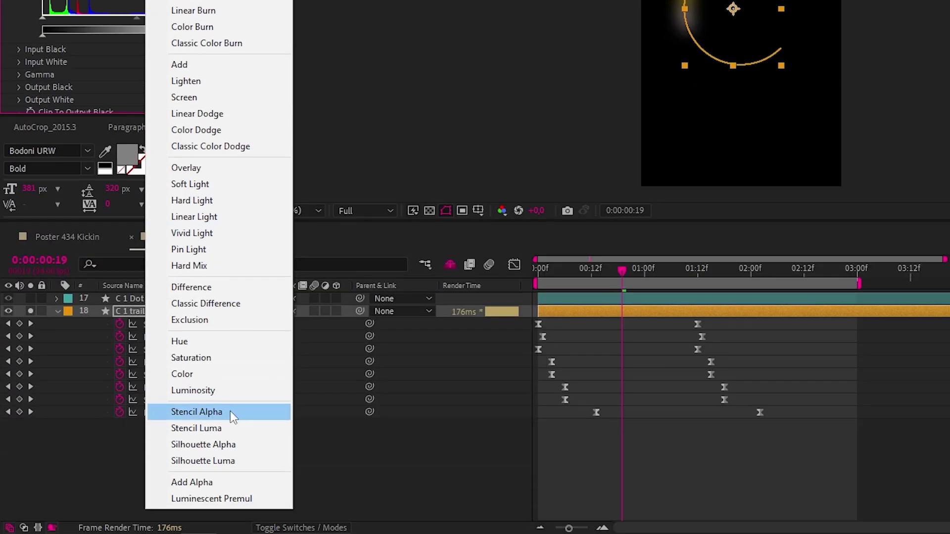
{"action": "left_click", "coordinate": [230, 411]}
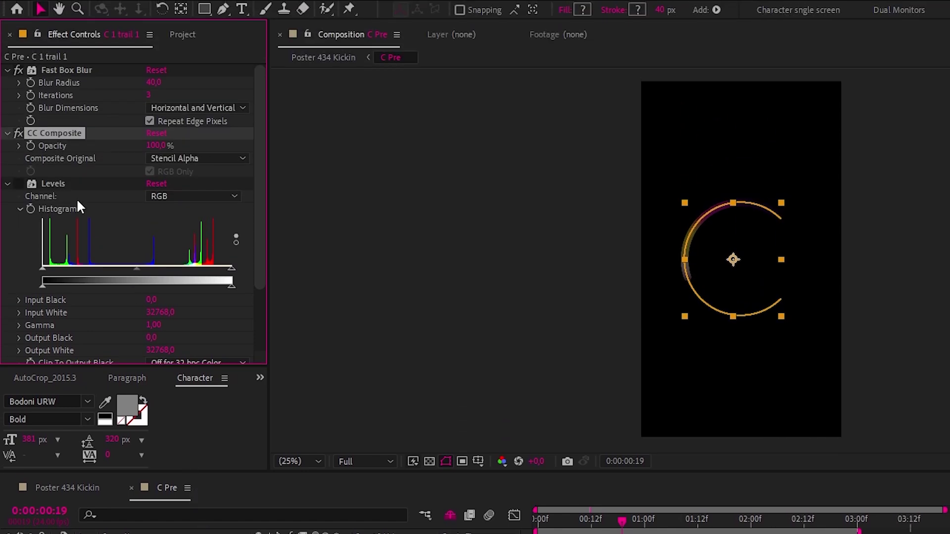
{"action": "left_click", "coordinate": [57, 183]}
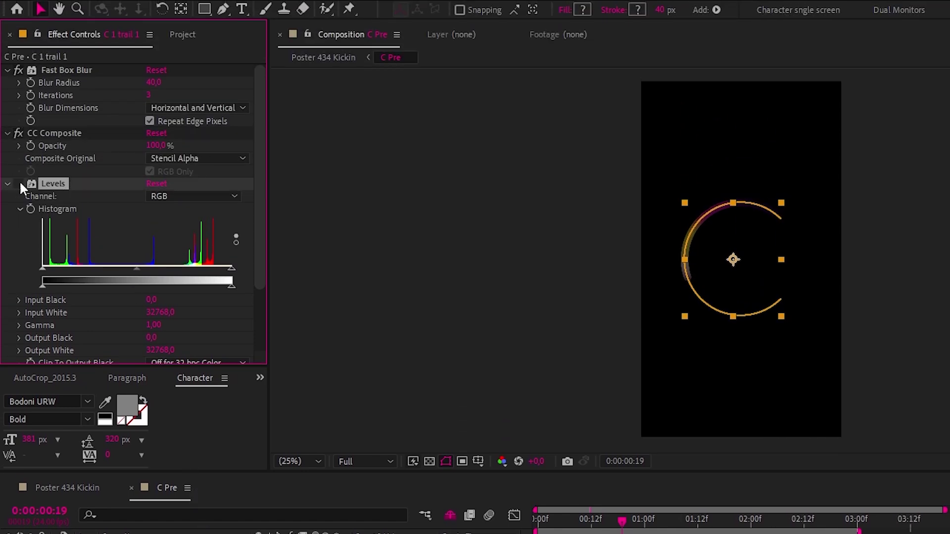
{"action": "left_click", "coordinate": [173, 195]}
{"action": "left_click", "coordinate": [192, 278]}
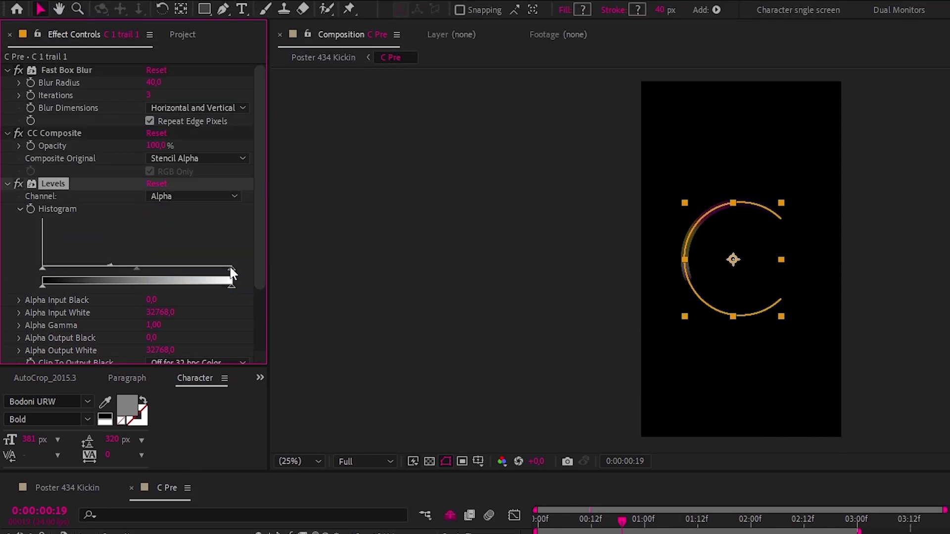
{"action": "left_click_drag", "start_coordinate": [231, 270], "coordinate": [87, 269]}
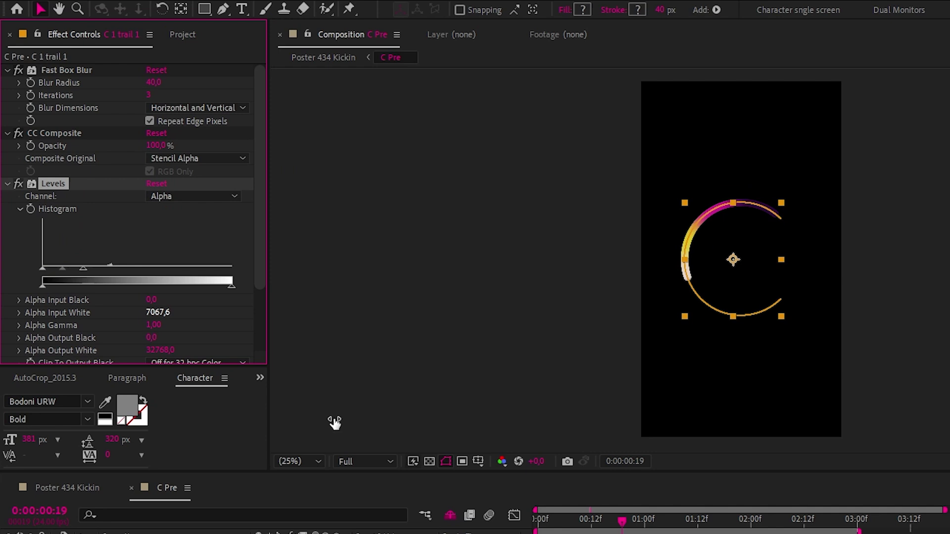
{"action": "left_click", "coordinate": [341, 532]}
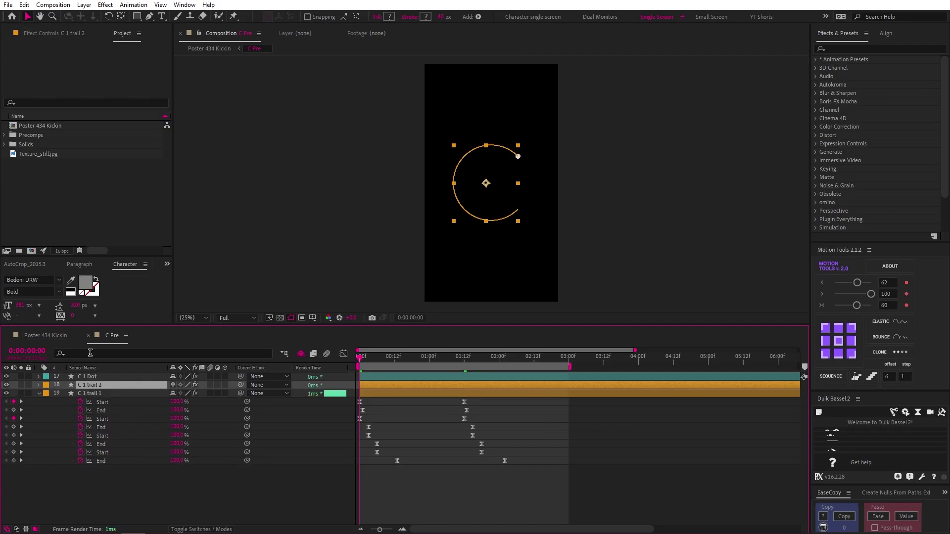
Reverse the path direction of all four strokes' Path 1 on C 1 trail 2
{"action": "left_click", "coordinate": [89, 352]}
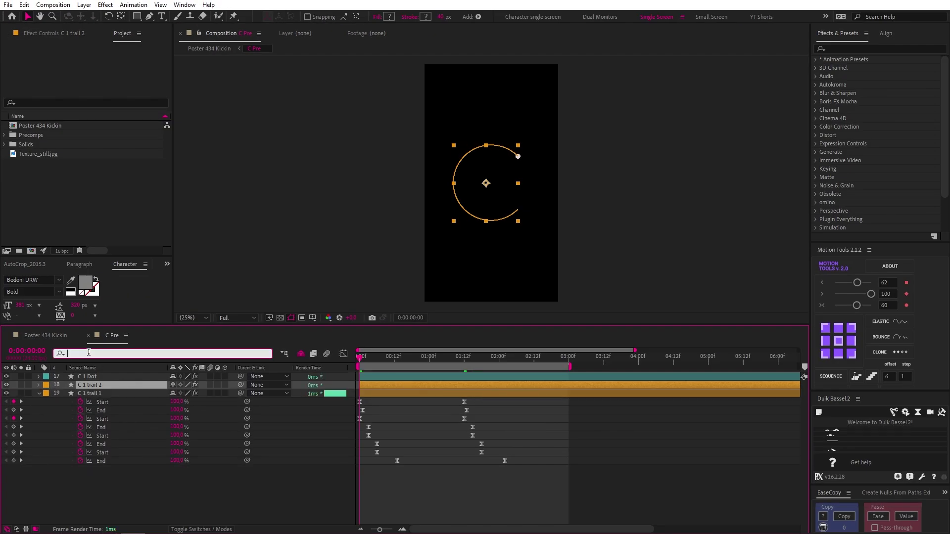
{"action": "type", "text": "path"}
{"action": "left_click", "coordinate": [183, 410]}
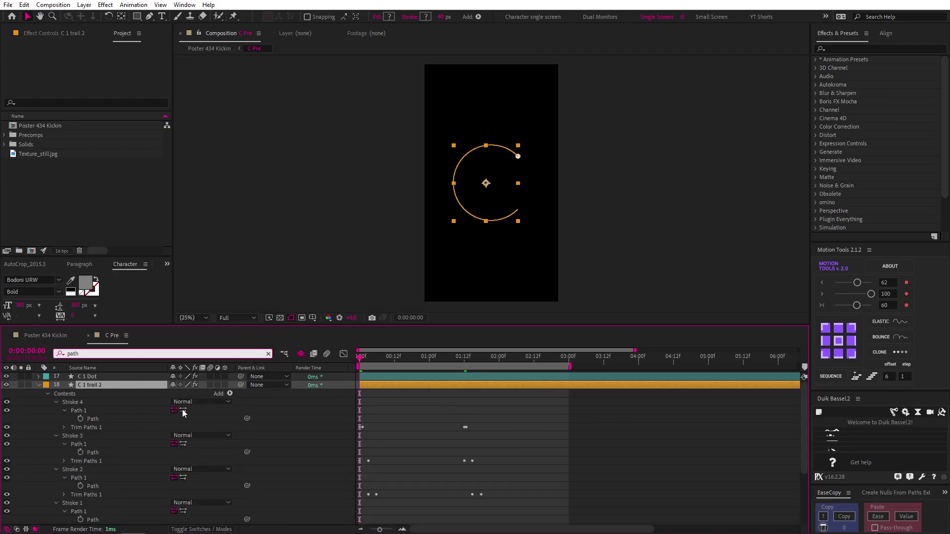
{"action": "left_click", "coordinate": [183, 444]}
{"action": "left_click", "coordinate": [183, 478]}
{"action": "left_click", "coordinate": [183, 511]}
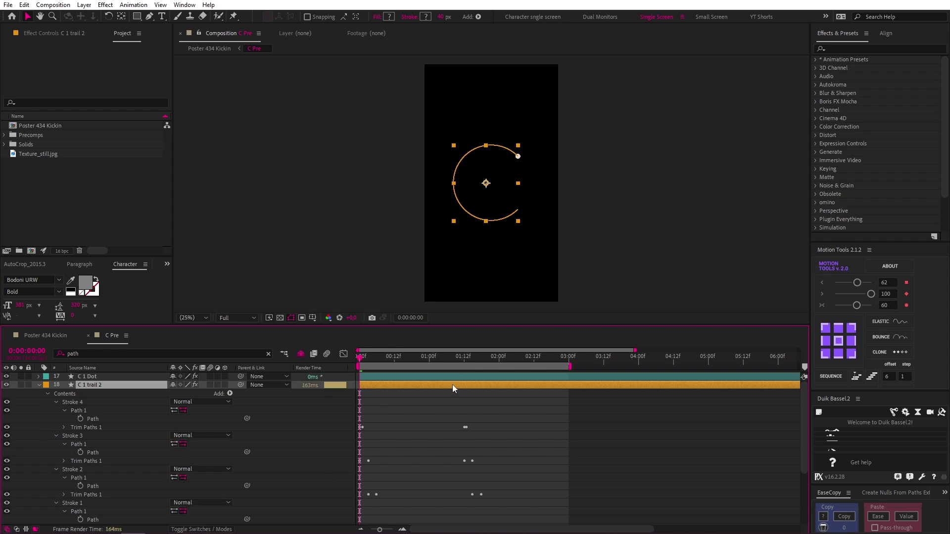
Start the layer at 01:12, split it at 03:00, and move C 1 trail 3 to the bottom at 00:00
{"action": "key", "text": "u"}
{"action": "left_click_drag", "start_coordinate": [458, 368], "coordinate": [569, 364]}
{"action": "key", "text": "["}
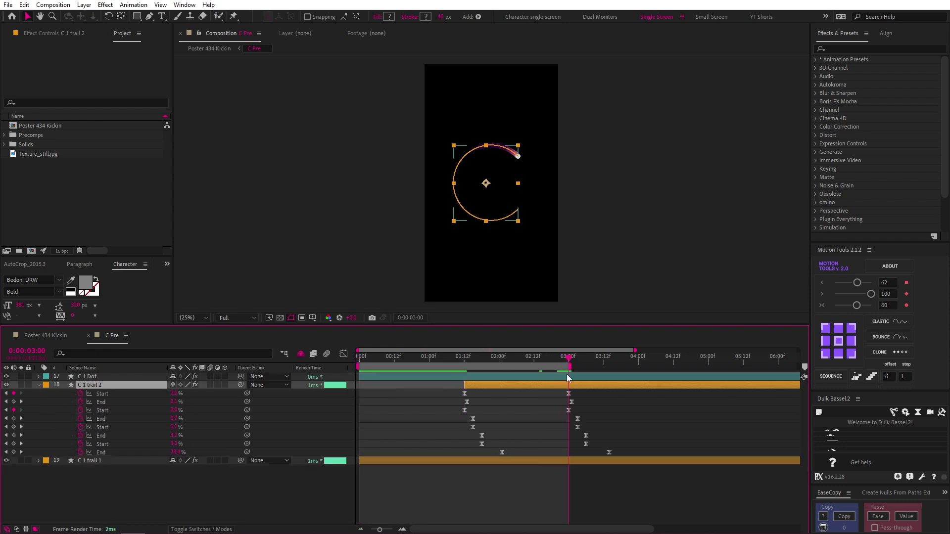
{"action": "key", "text": "ctrl+shift+d"}
{"action": "left_click_drag", "start_coordinate": [134, 383], "coordinate": [129, 474]}
{"action": "left_click_drag", "start_coordinate": [638, 473], "coordinate": [428, 471]}
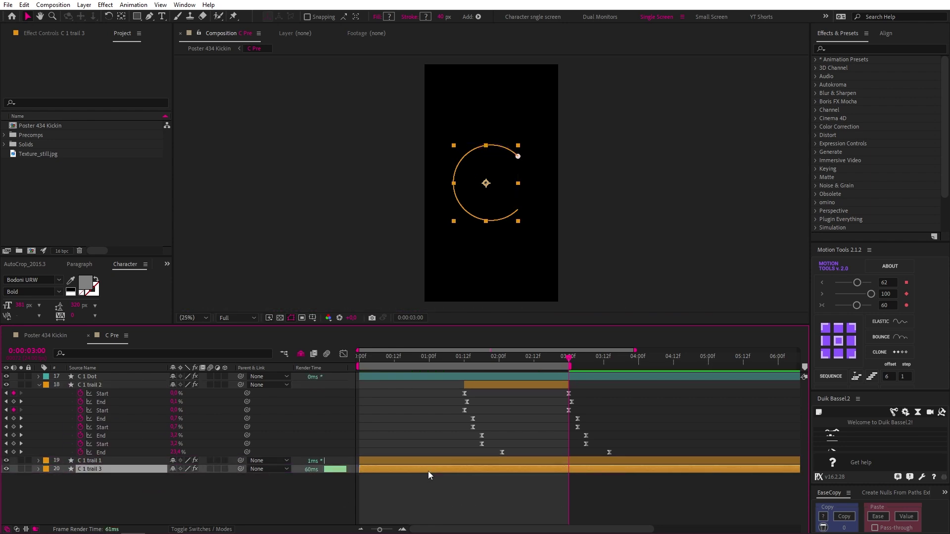
{"action": "left_click", "coordinate": [360, 363]}
{"action": "key", "text": "space"}
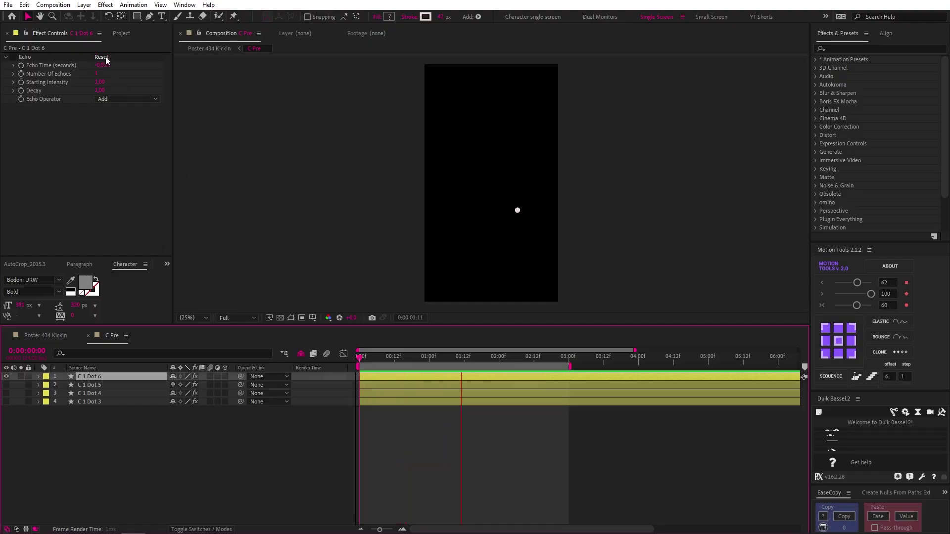
Try a higher echo count on C 1 Dot 6, then reset Echo to its defaults
{"action": "left_click", "coordinate": [13, 56]}
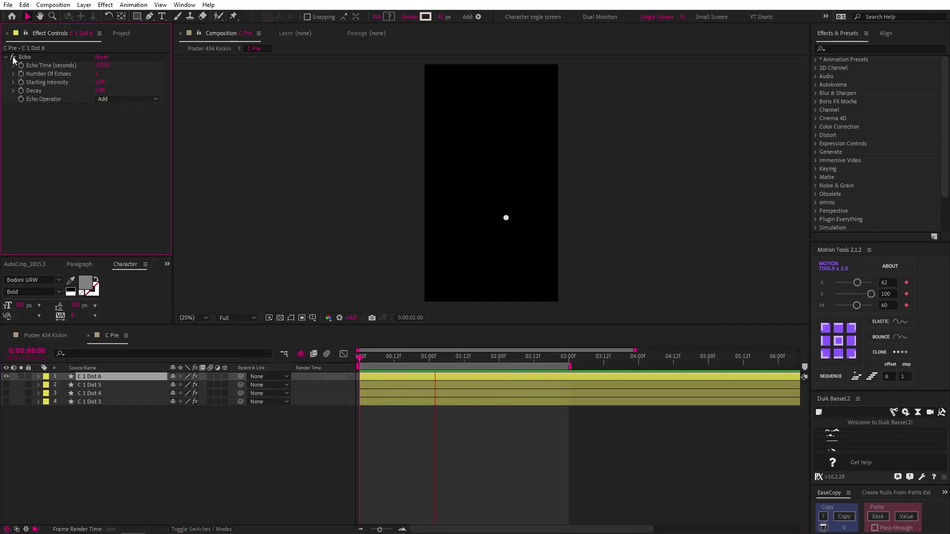
{"action": "left_click_drag", "start_coordinate": [97, 73], "coordinate": [91, 81]}
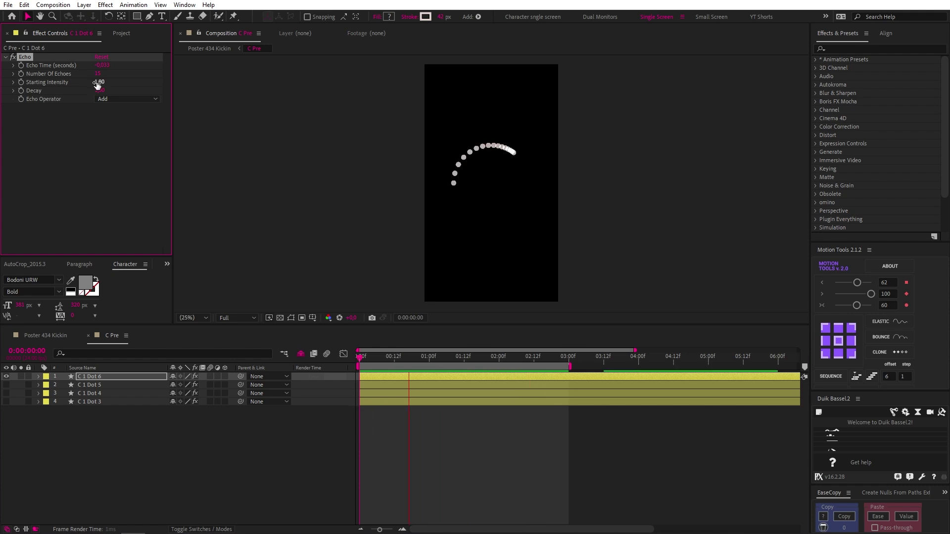
{"action": "left_click", "coordinate": [101, 57]}
{"action": "key", "text": "space"}
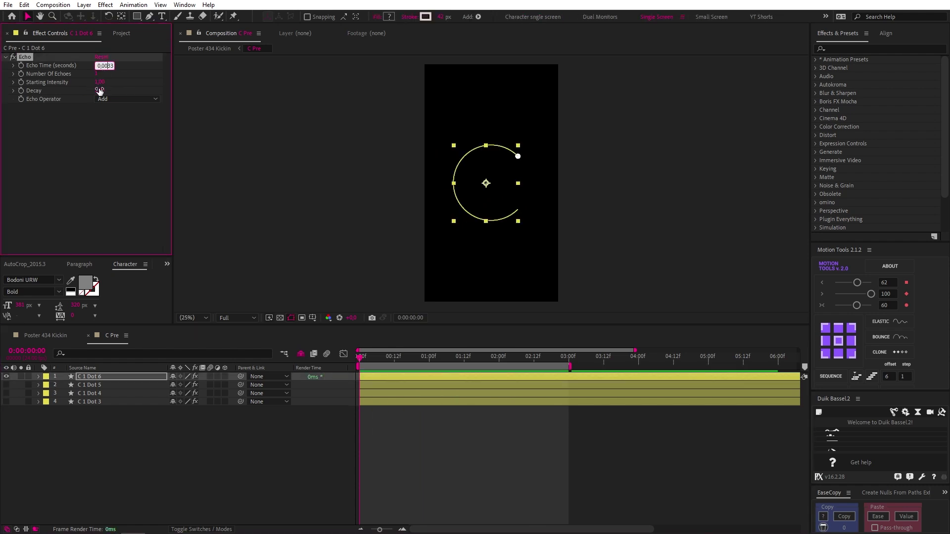
Set Echo to 100 echoes with 0,80 decay and preview the trail
{"action": "left_click", "coordinate": [97, 74]}
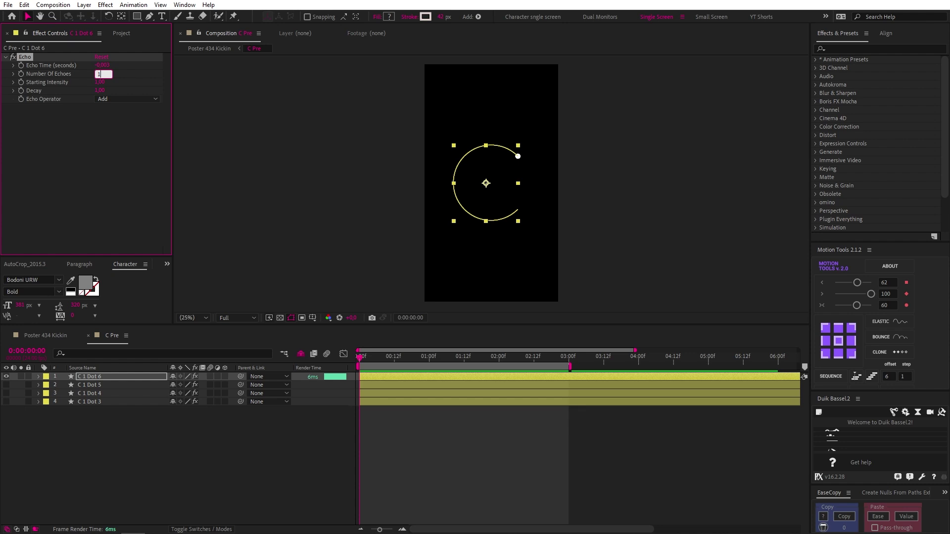
{"action": "type", "text": "100"}
{"action": "key", "text": "Return"}
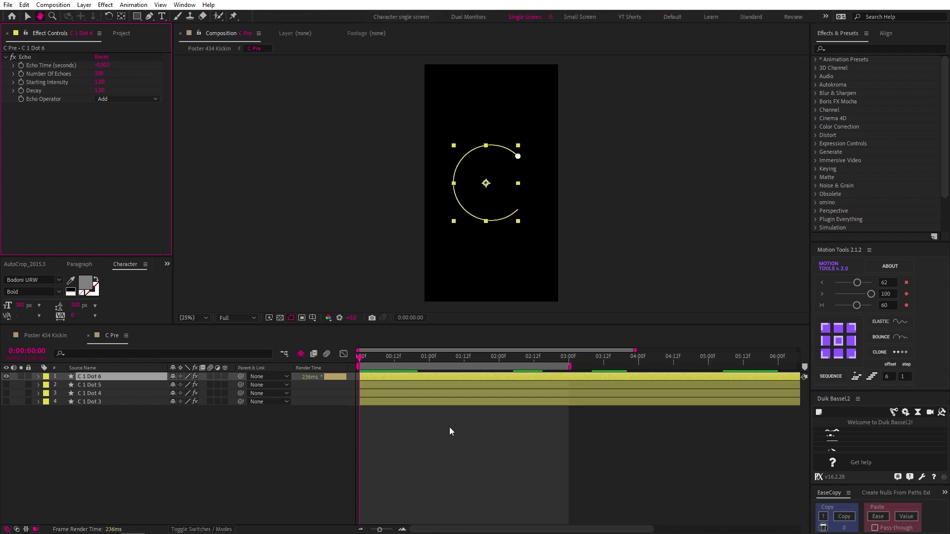
{"action": "key", "text": "space"}
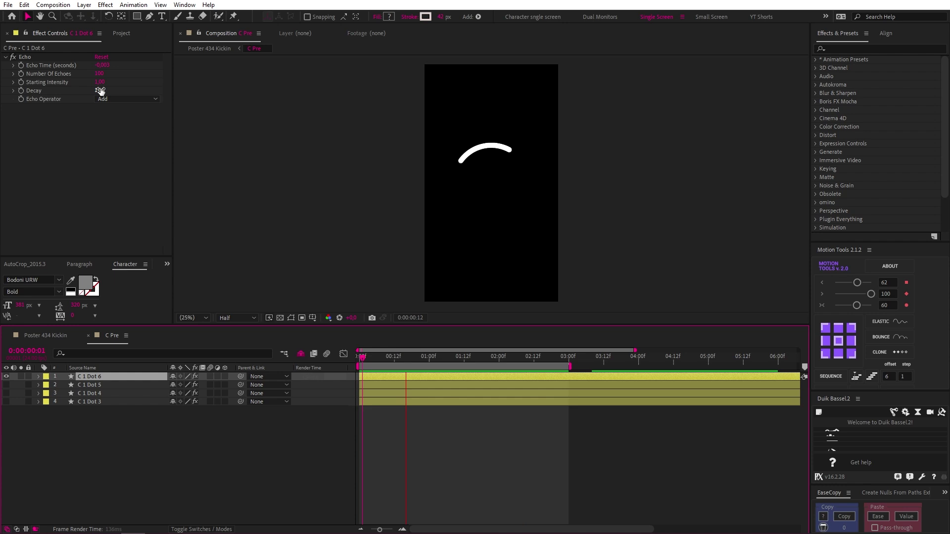
{"action": "left_click", "coordinate": [99, 90]}
{"action": "type", "text": "0,8"}
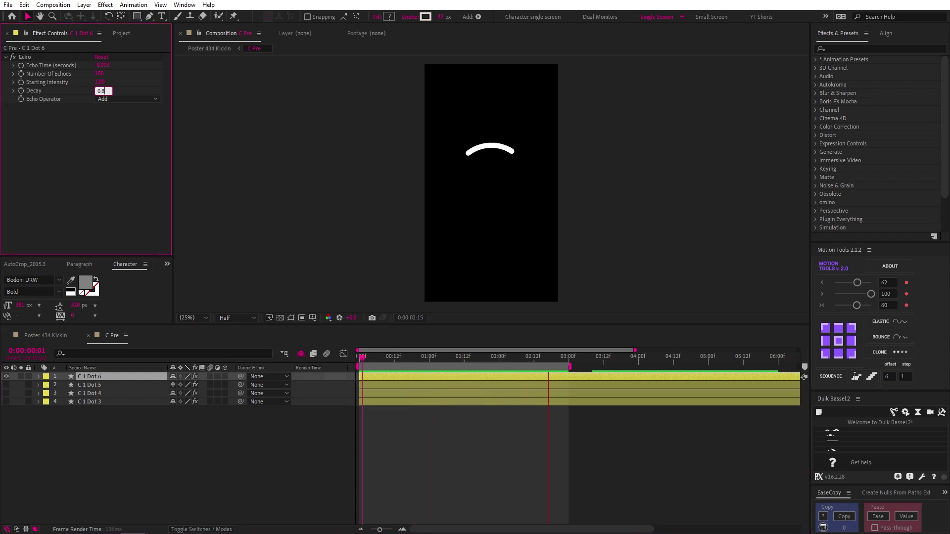
{"action": "left_click", "coordinate": [122, 144]}
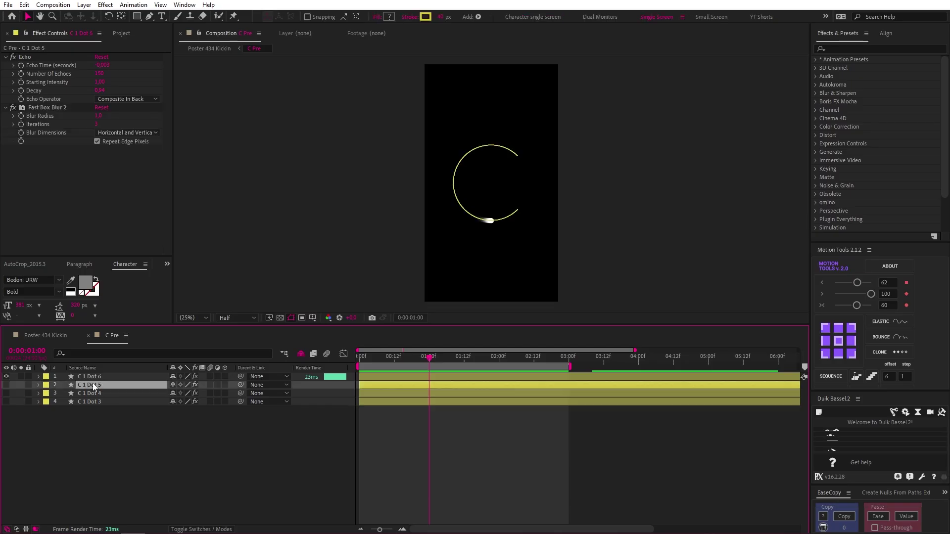
Unhide C 1 Dot 5, Dot 4 and Dot 3, reviewing Dot 5's Echo effect
{"action": "left_click", "coordinate": [6, 385]}
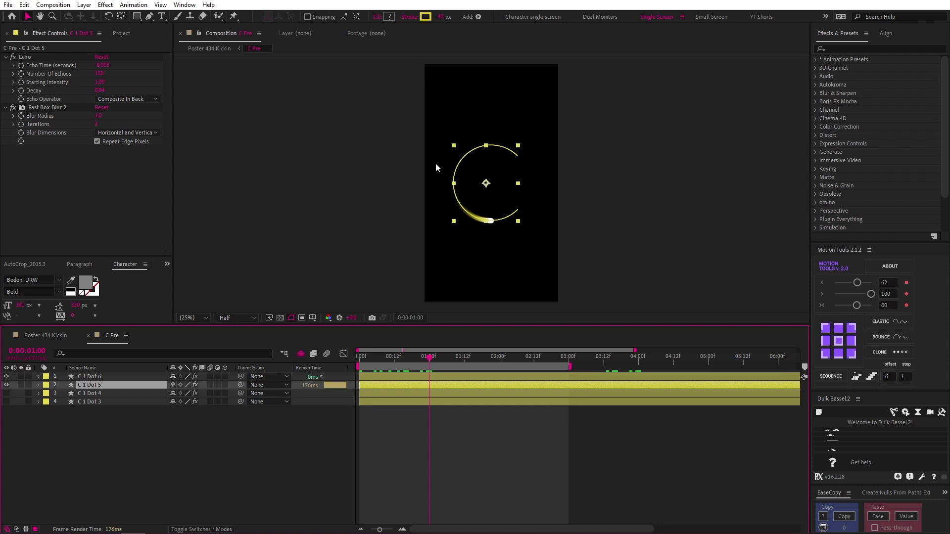
{"action": "left_click", "coordinate": [23, 56]}
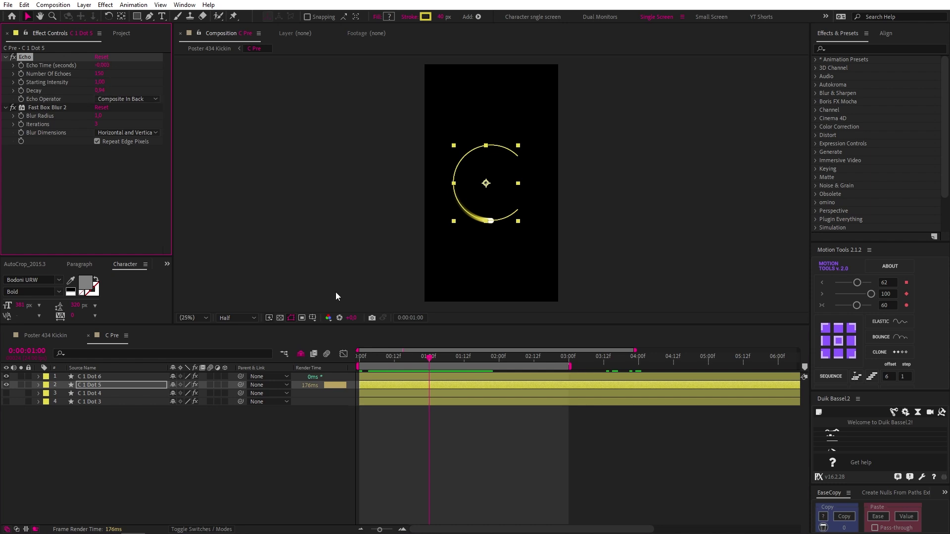
{"action": "left_click", "coordinate": [60, 393]}
{"action": "left_click", "coordinate": [7, 393]}
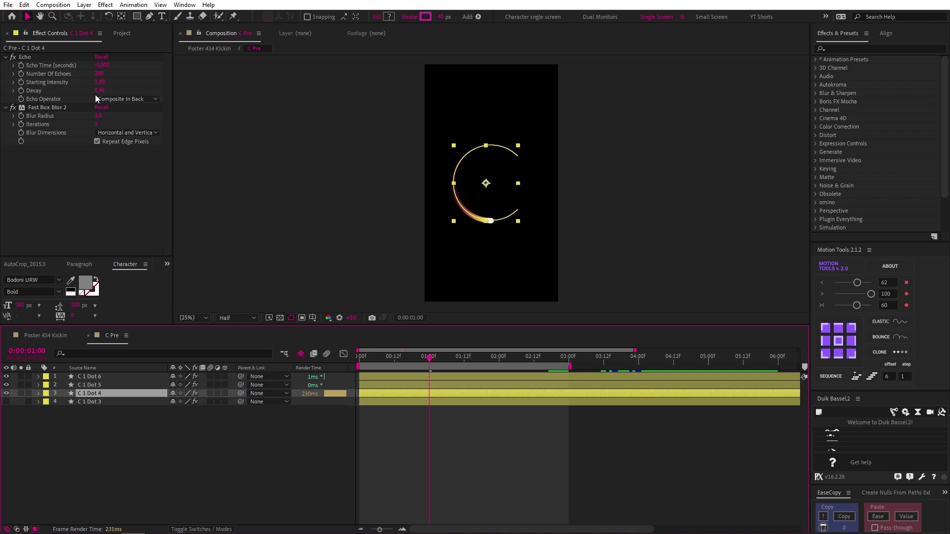
{"action": "left_click", "coordinate": [6, 402]}
{"action": "left_click", "coordinate": [90, 401]}
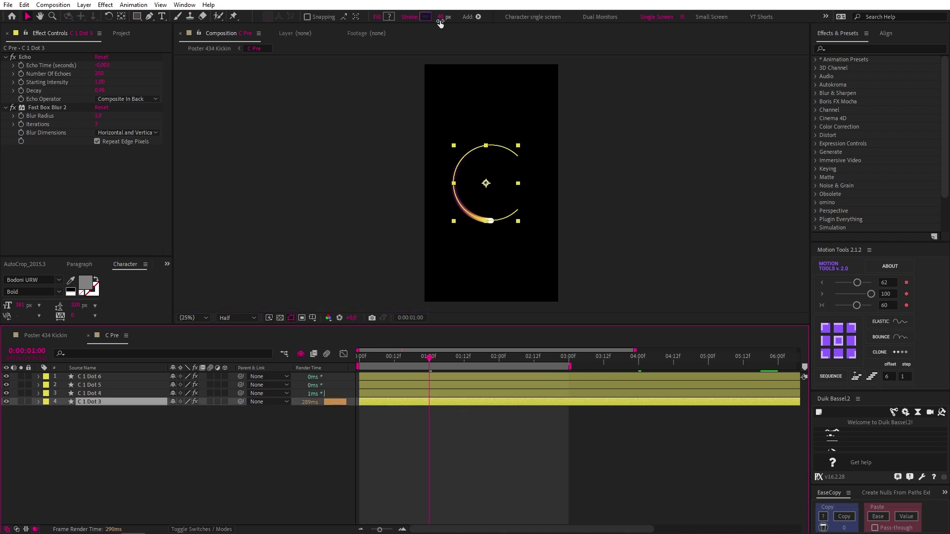
Check the Fast Box Blur 2 and Echo effects on Dots 3–5, then preview the comets
{"action": "key", "text": "Home"}
{"action": "left_click", "coordinate": [53, 107]}
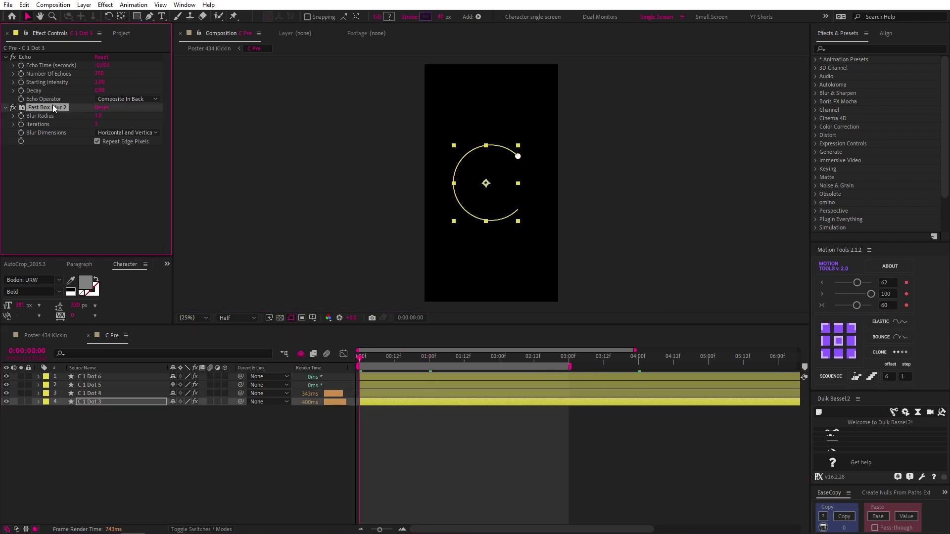
{"action": "left_click", "coordinate": [109, 393]}
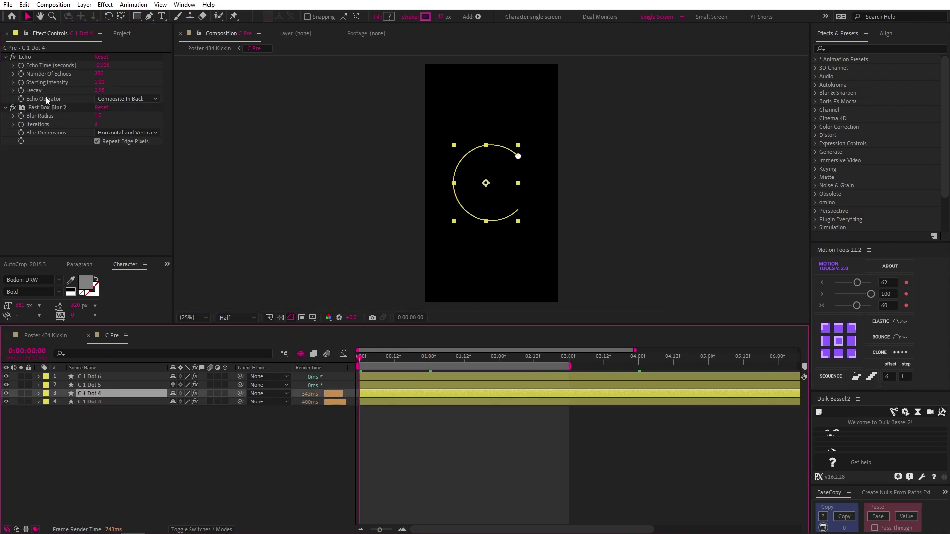
{"action": "left_click", "coordinate": [93, 385]}
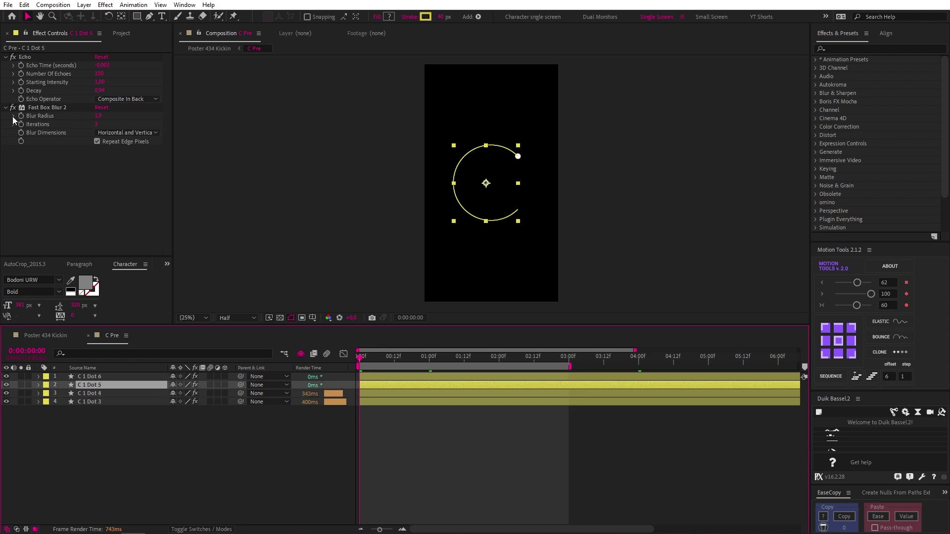
{"action": "left_click", "coordinate": [416, 418]}
{"action": "key", "text": "space"}
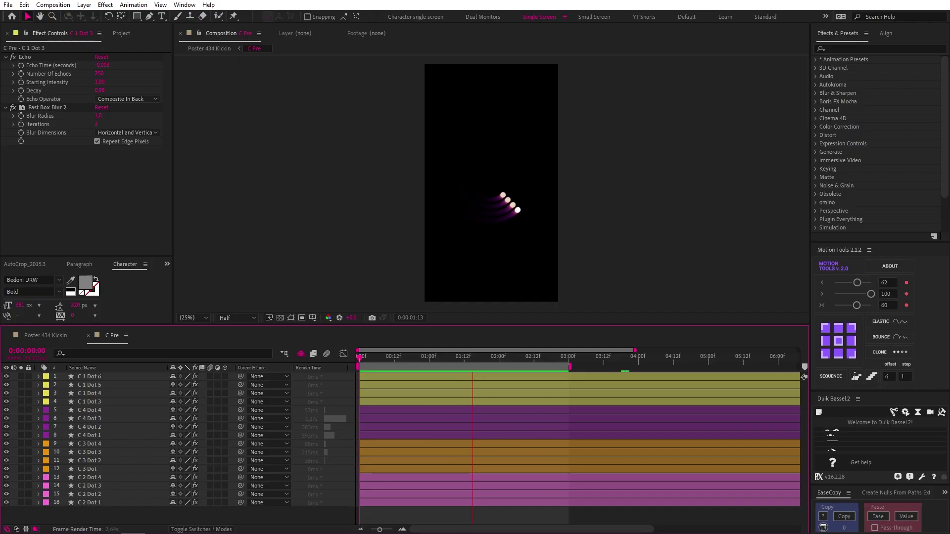
In Poster 434 Kickin, split C Pre at 3:00 and slide the second piece to the comp start
{"action": "left_click", "coordinate": [373, 376]}
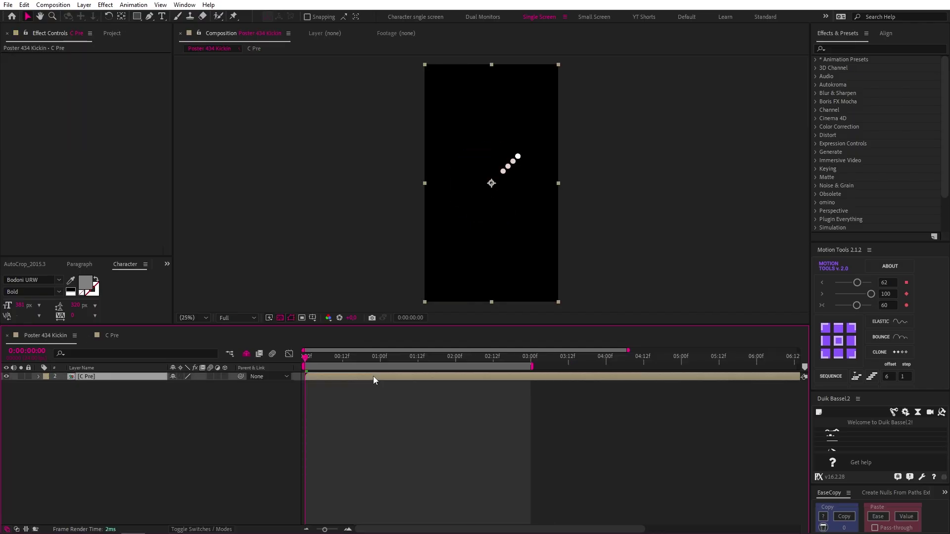
{"action": "left_click_drag", "start_coordinate": [524, 358], "coordinate": [531, 360]}
{"action": "key", "text": "ctrl+shift+d"}
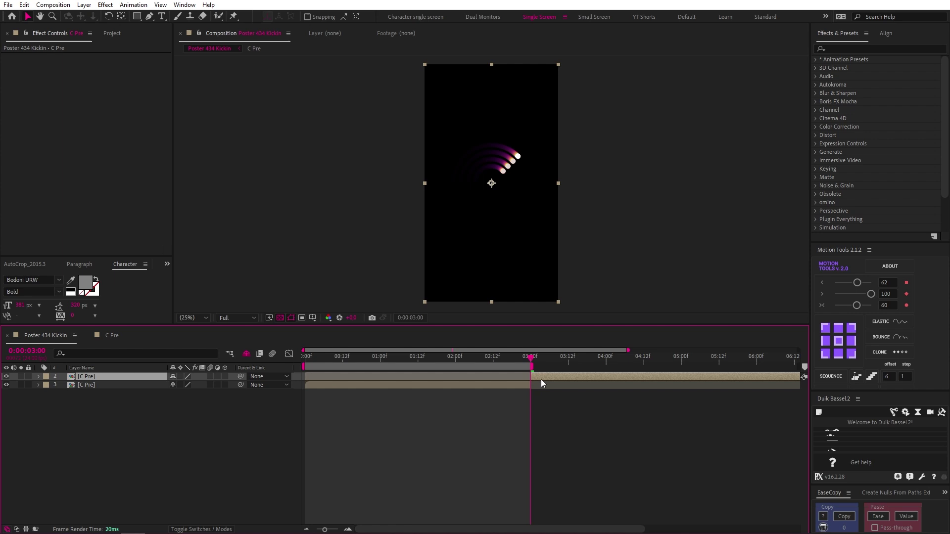
{"action": "left_click", "coordinate": [123, 386]}
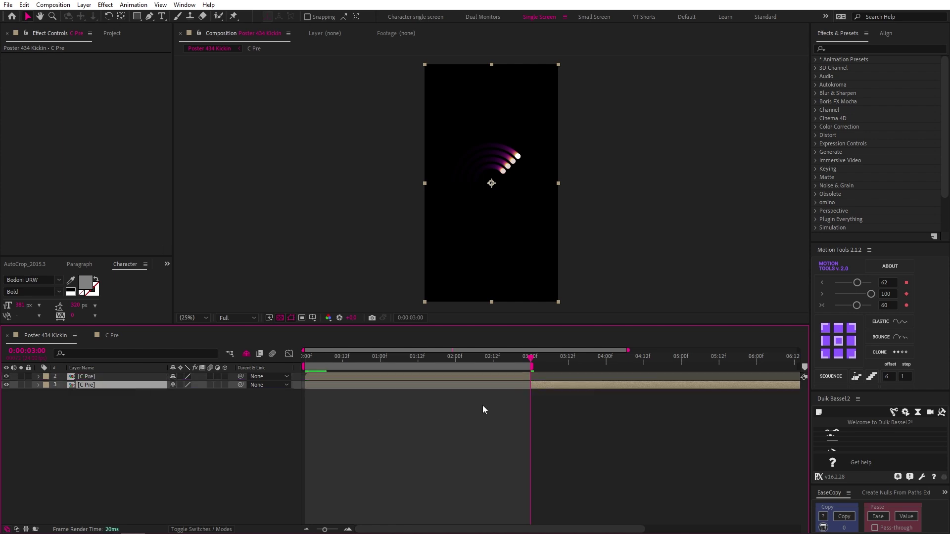
{"action": "left_click_drag", "start_coordinate": [552, 387], "coordinate": [336, 356]}
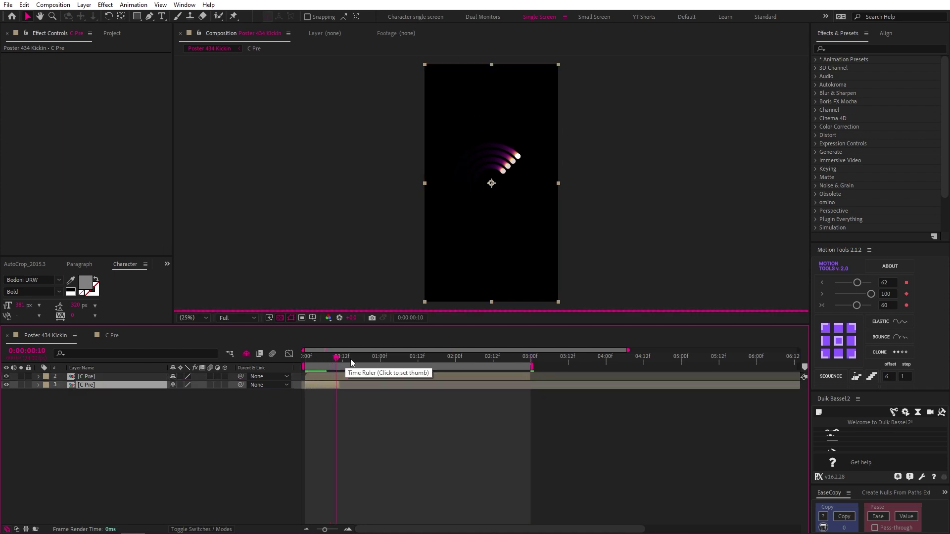
{"action": "left_click", "coordinate": [384, 438]}
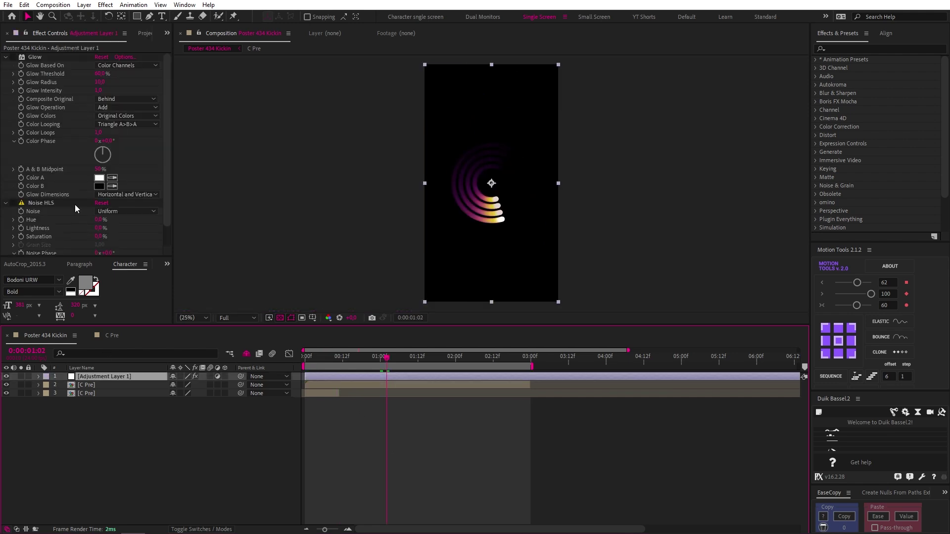
Re-enable Glow on the adjustment layer with radius 100 and intensity 0.6
{"action": "left_click", "coordinate": [37, 58]}
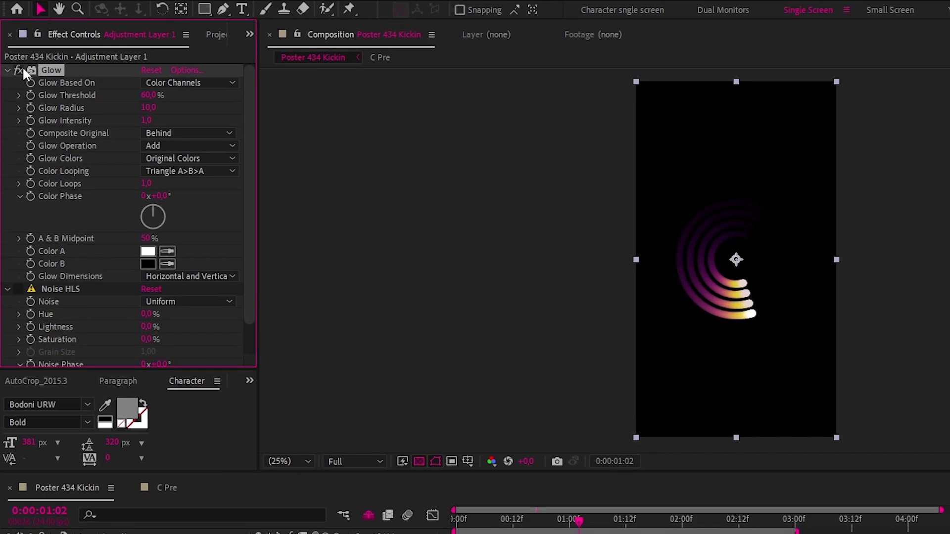
{"action": "left_click", "coordinate": [22, 69]}
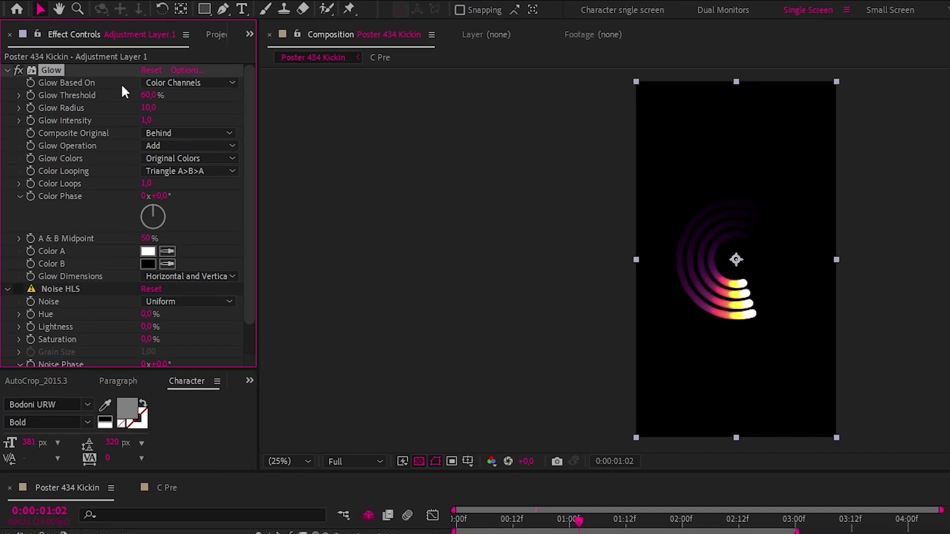
{"action": "type", "text": "100"}
{"action": "left_click", "coordinate": [148, 120]}
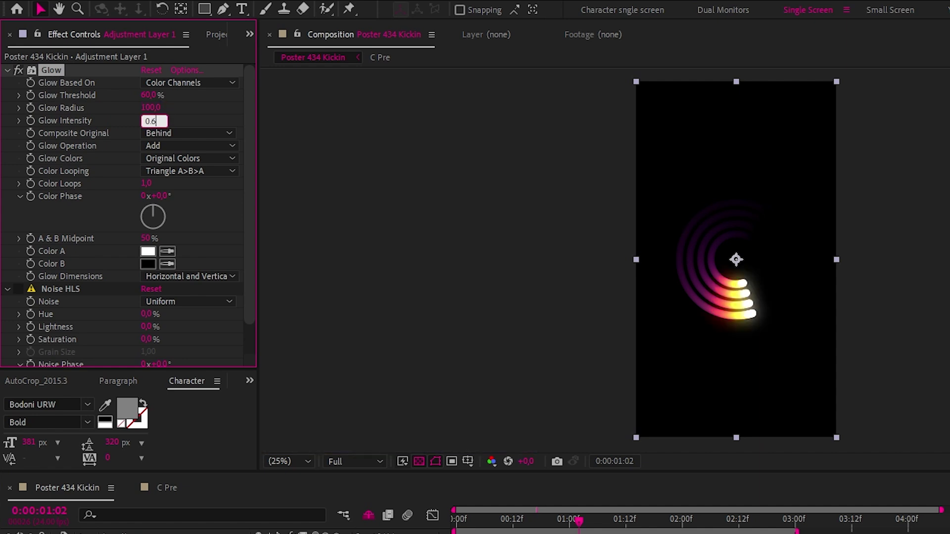
{"action": "type", "text": "0.6"}
{"action": "key", "text": "Return"}
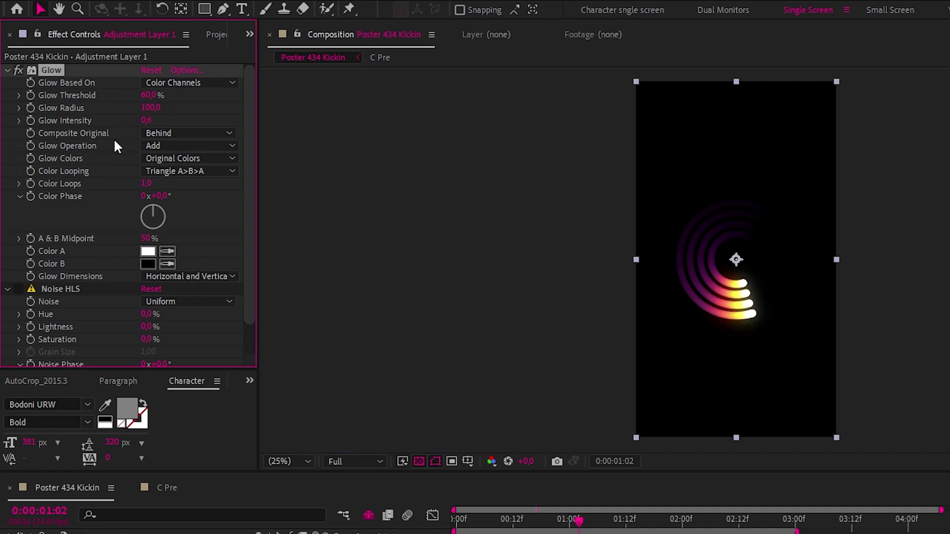
Set Noise HLS to Grain at 3% lightness and drag Texture_still.jpg into the composition
{"action": "scroll", "coordinate": [112, 168], "scroll_direction": "down", "scroll_amount": 1}
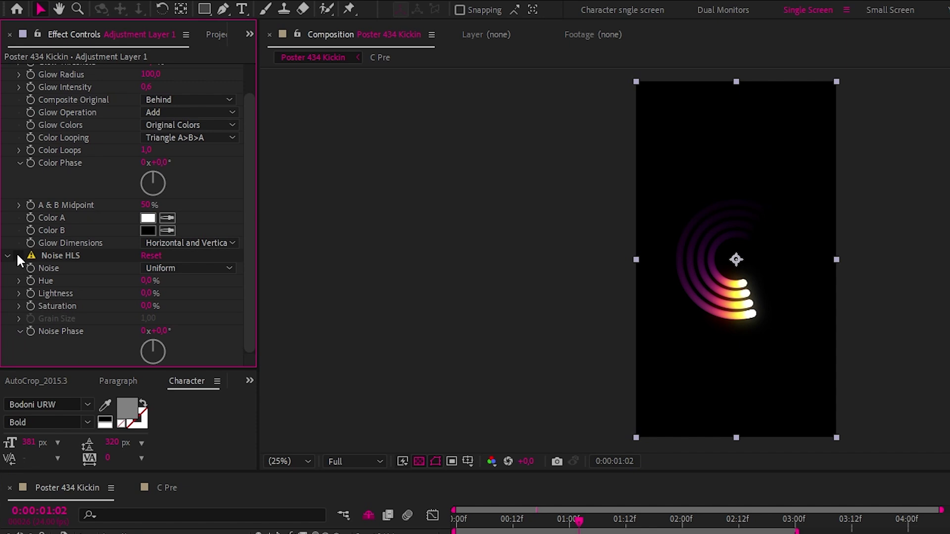
{"action": "left_click", "coordinate": [59, 255]}
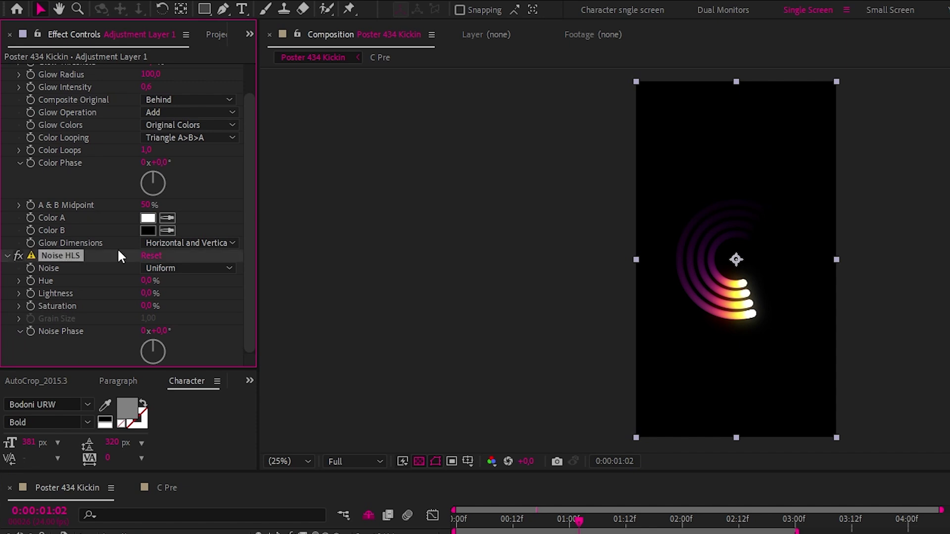
{"action": "left_click", "coordinate": [188, 267]}
{"action": "left_click", "coordinate": [199, 319]}
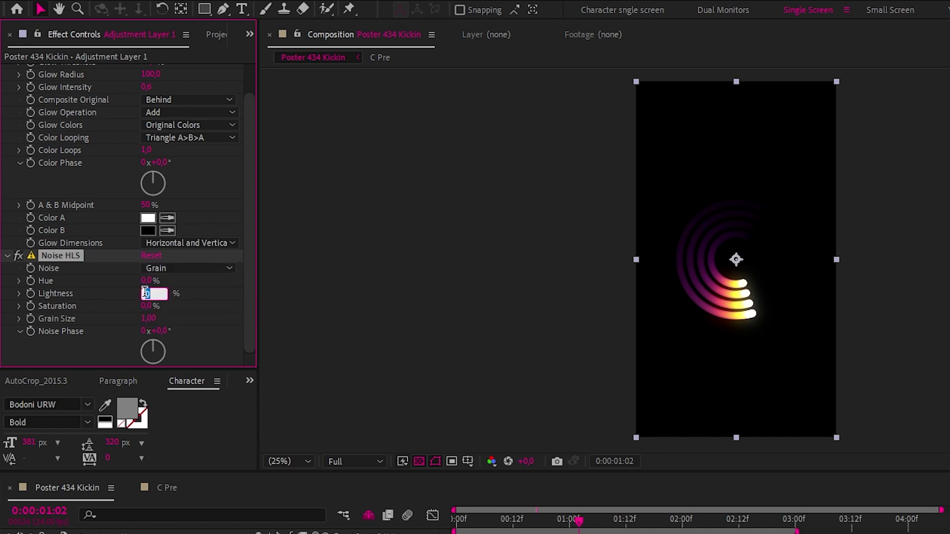
{"action": "left_click", "coordinate": [219, 290]}
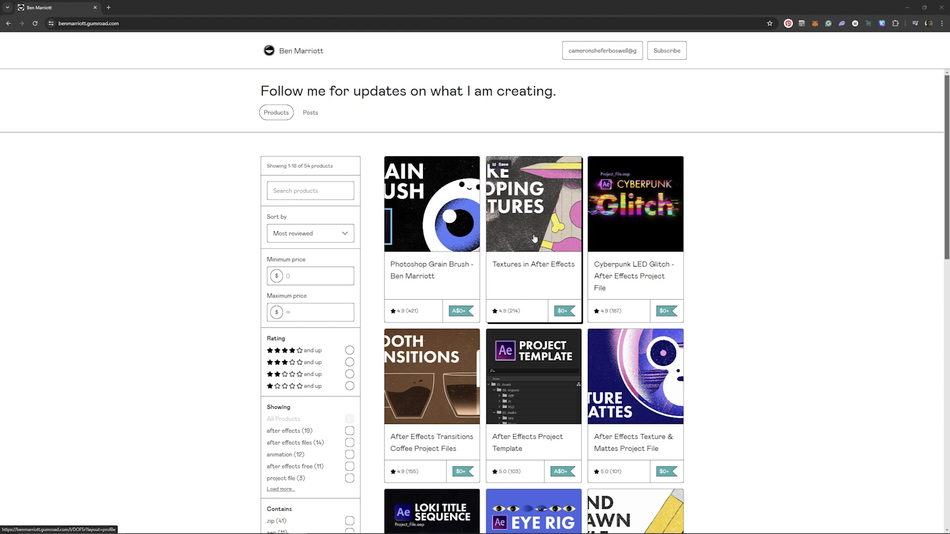
{"action": "left_click", "coordinate": [534, 237]}
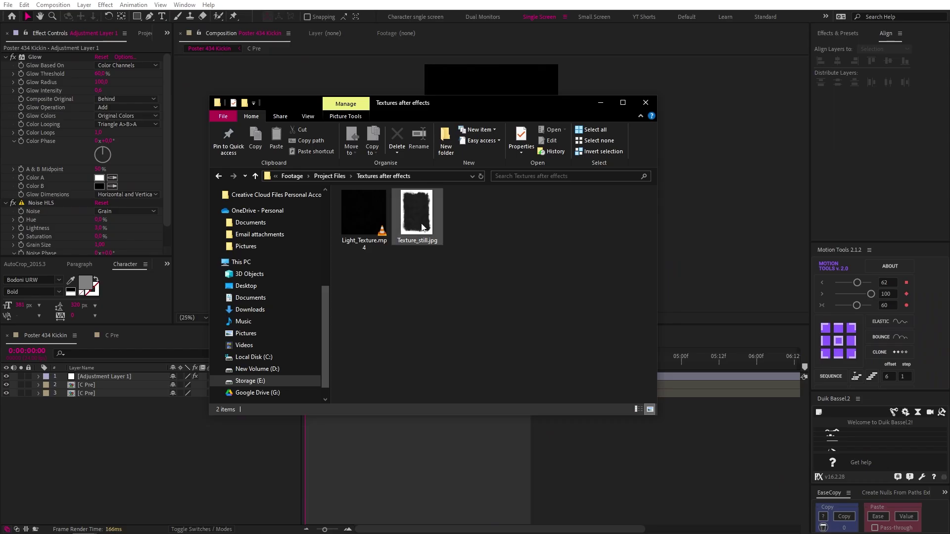
{"action": "left_click_drag", "start_coordinate": [417, 218], "coordinate": [81, 433]}
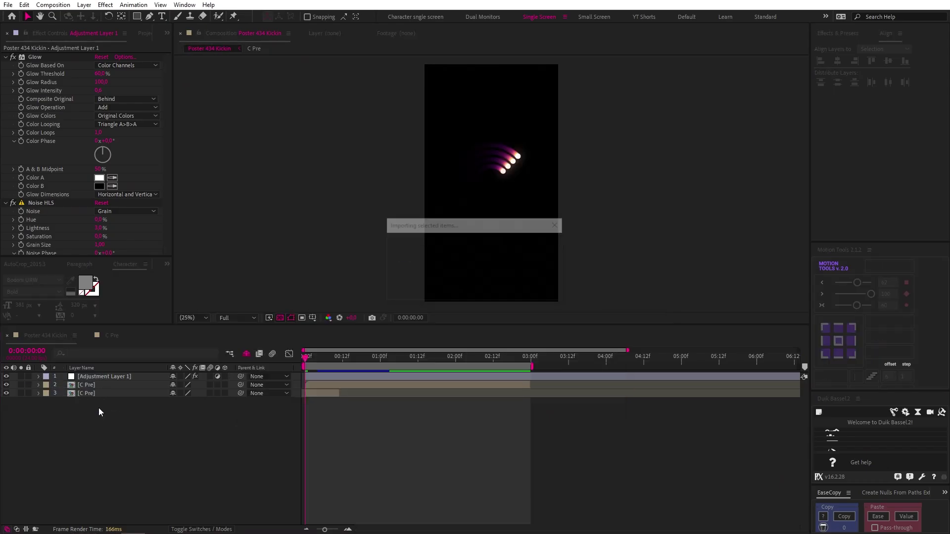
Scale the texture to 30%, mask it to a rectangle, and centre it in the composition
{"action": "type", "text": "s"}
{"action": "type", "text": "30"}
{"action": "key", "text": "Return"}
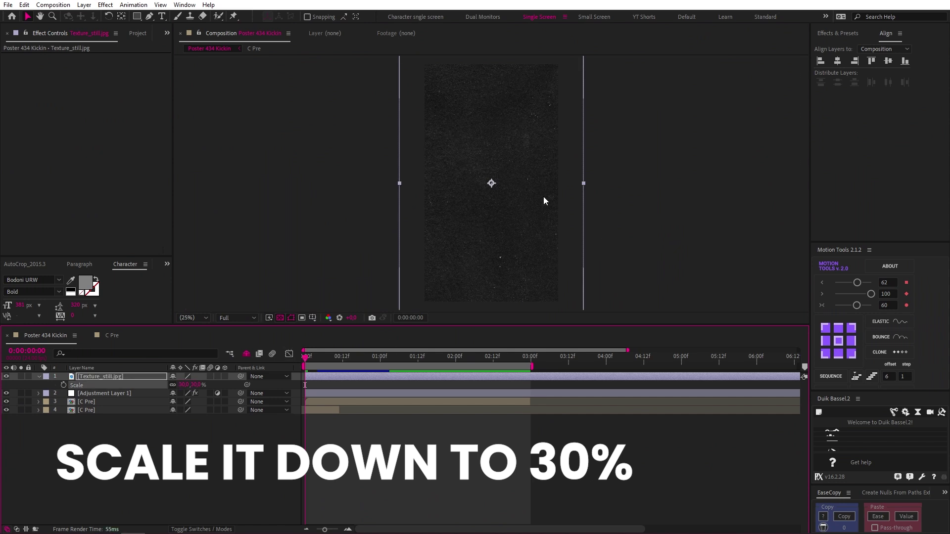
{"action": "left_click", "coordinate": [139, 17]}
{"action": "left_click_drag", "start_coordinate": [441, 101], "coordinate": [543, 263]}
{"action": "left_click", "coordinate": [373, 376]}
{"action": "left_click", "coordinate": [836, 60]}
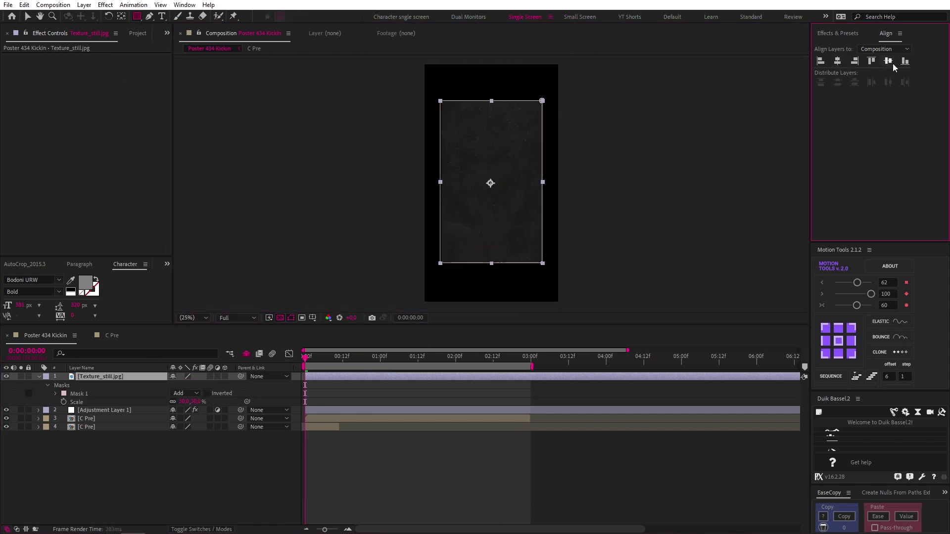
{"action": "left_click", "coordinate": [888, 60]}
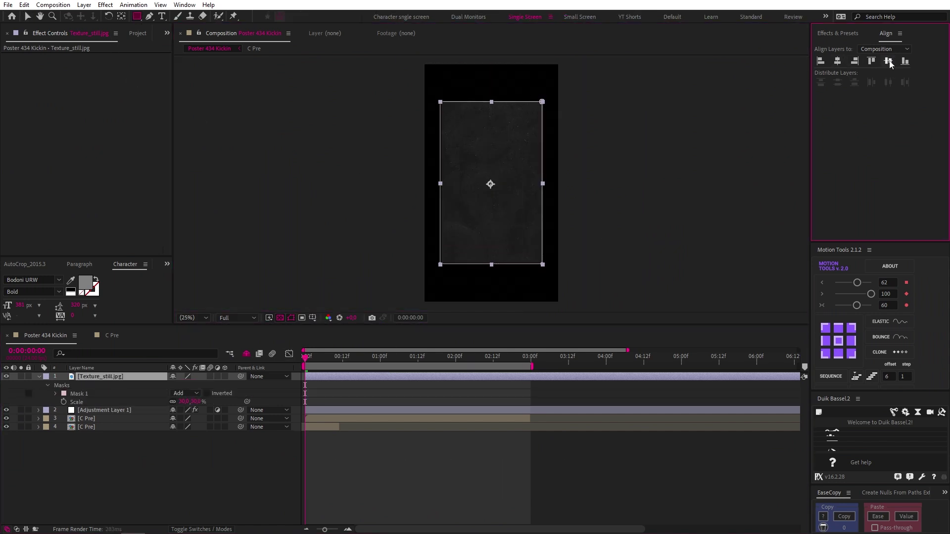
Set the texture layer's blending mode to Screen and adjust its Opacity
{"action": "right_click", "coordinate": [154, 376]}
{"action": "mouse_move", "coordinate": [213, 203]}
{"action": "left_click", "coordinate": [287, 227]}
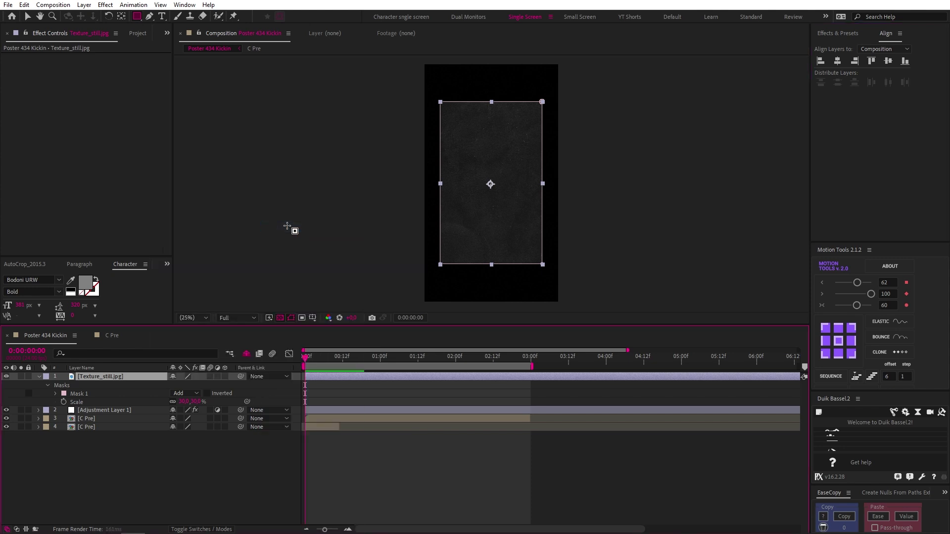
{"action": "type", "text": "t"}
{"action": "type", "text": "0"}
{"action": "key", "text": "Return"}
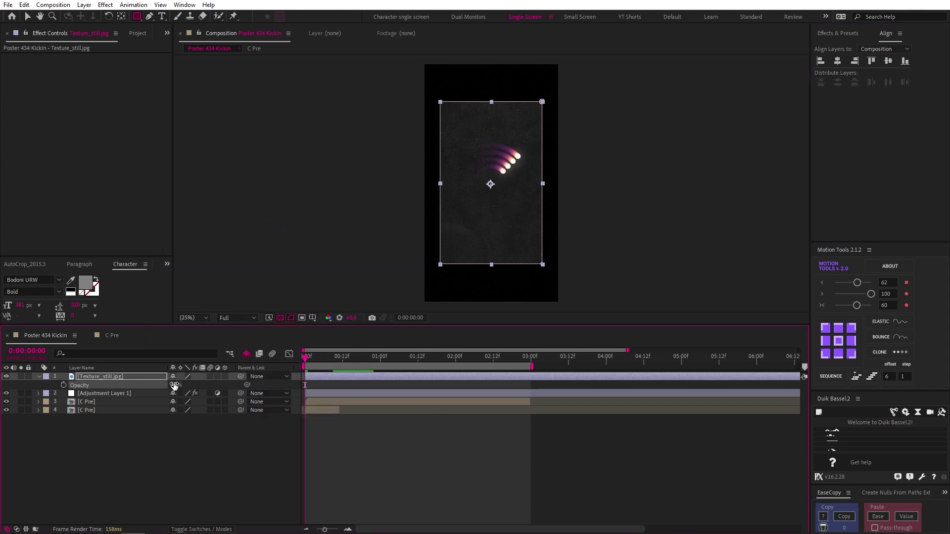